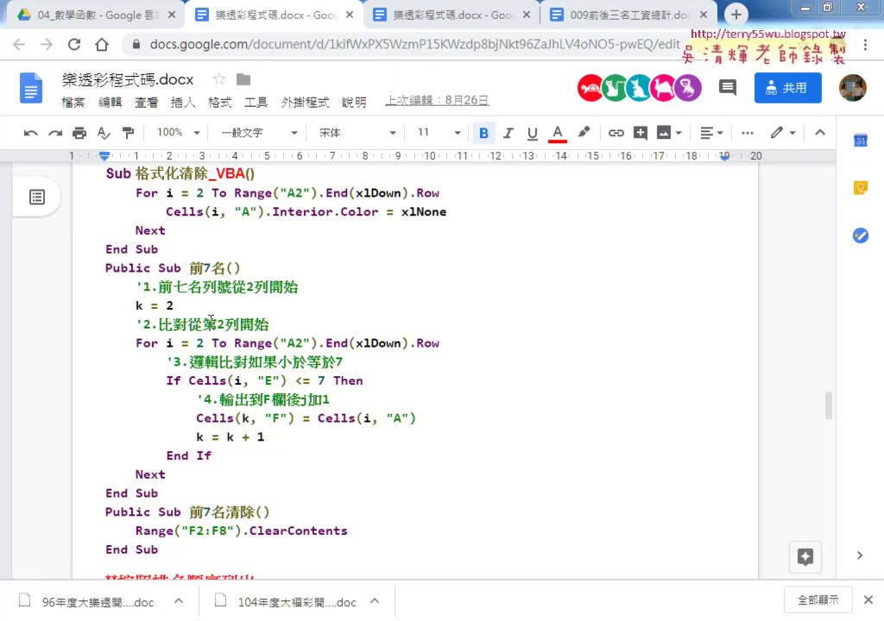
Highlight the k = 2 line in yellow
left_click_drag(134, 306, 183, 305)
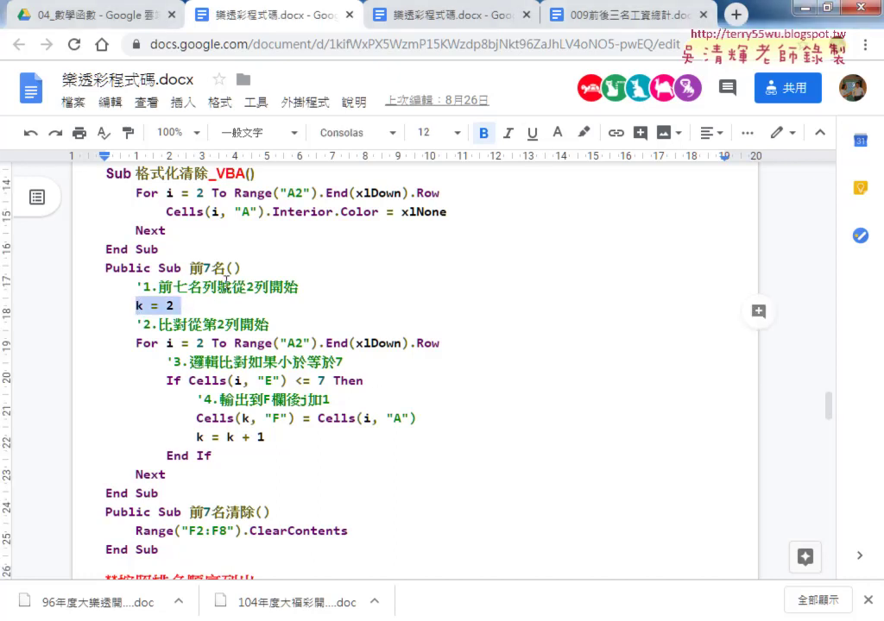
left_click(583, 132)
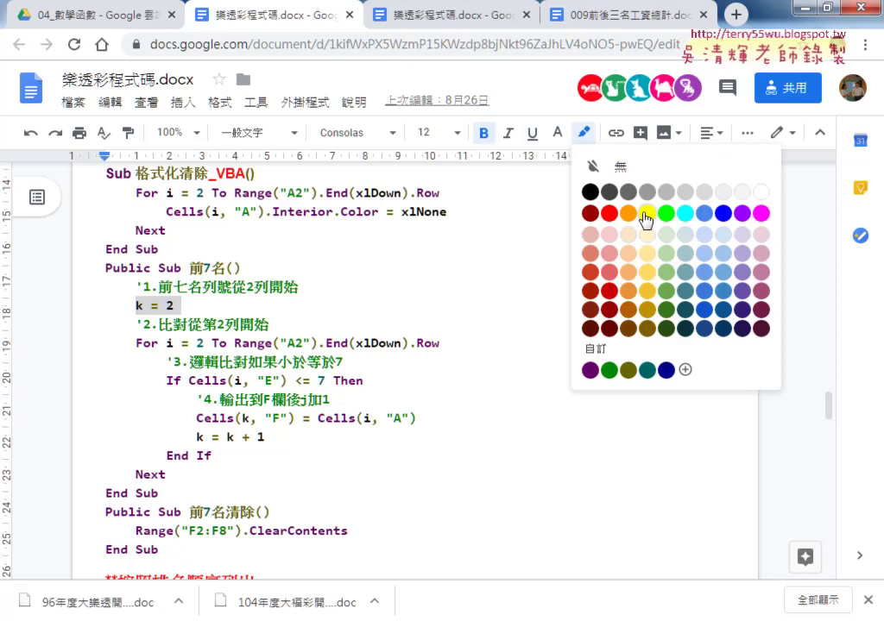
left_click(644, 214)
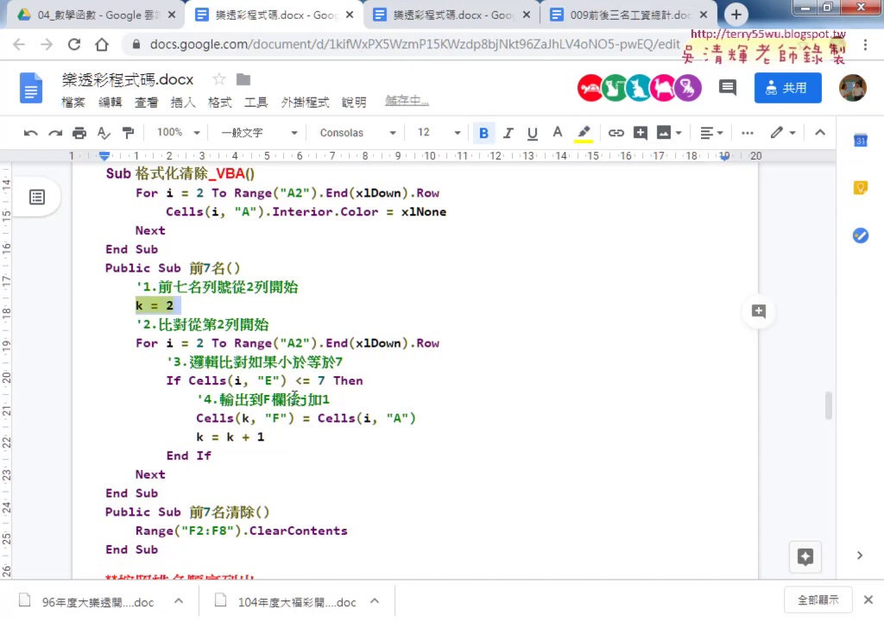
left_click_drag(294, 418, 196, 418)
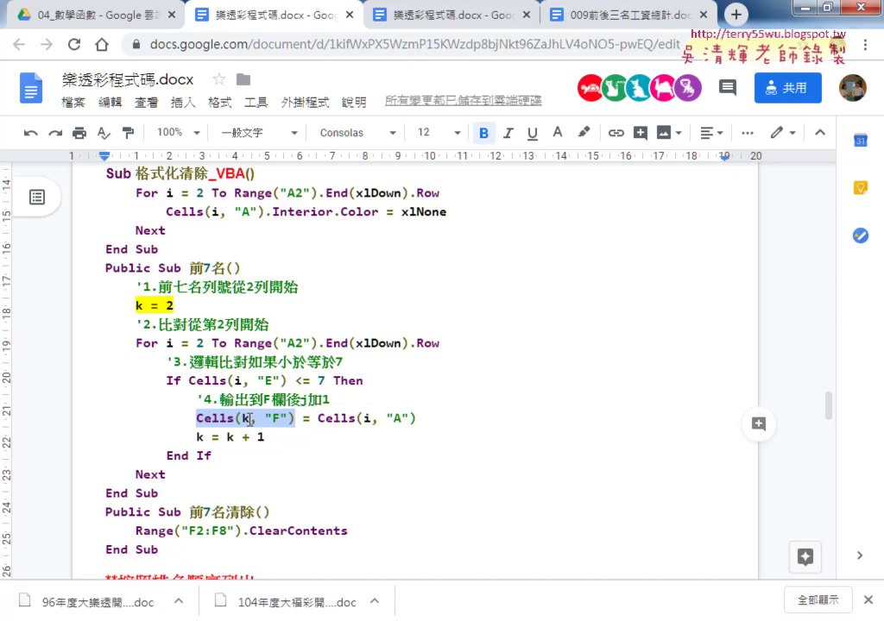
Highlight k = k + 1 and the k in Cells(k, "F") in yellow
left_click_drag(264, 438, 200, 438)
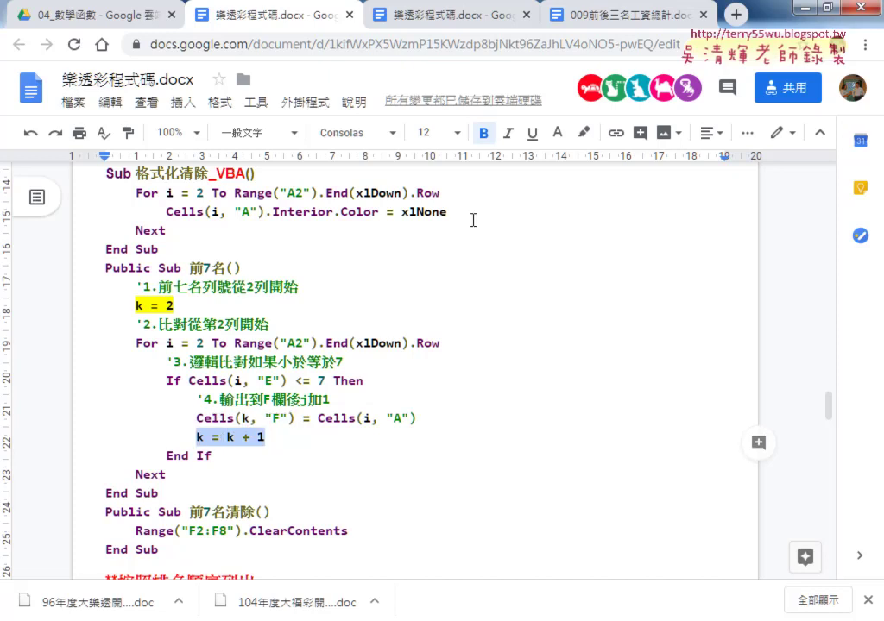
left_click(584, 132)
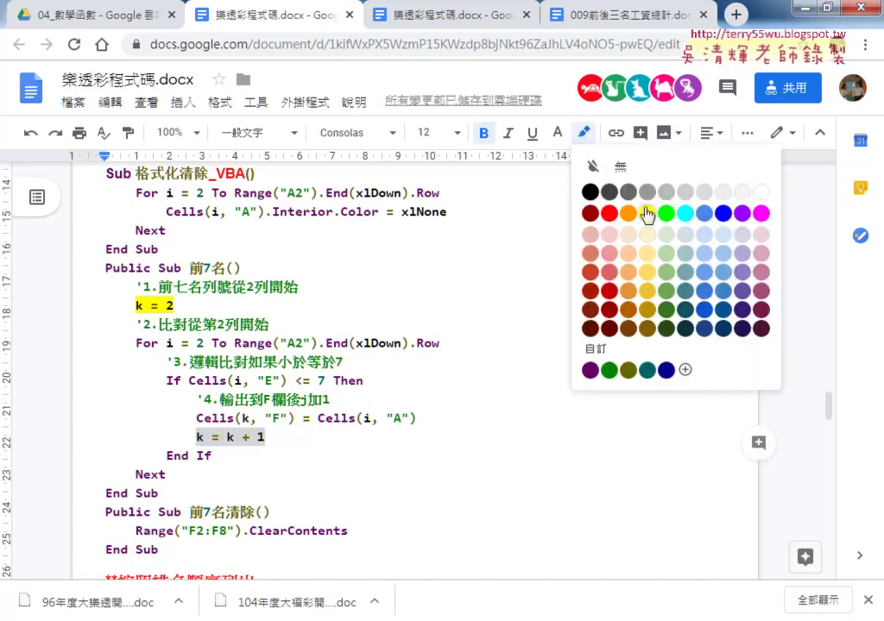
left_click(647, 212)
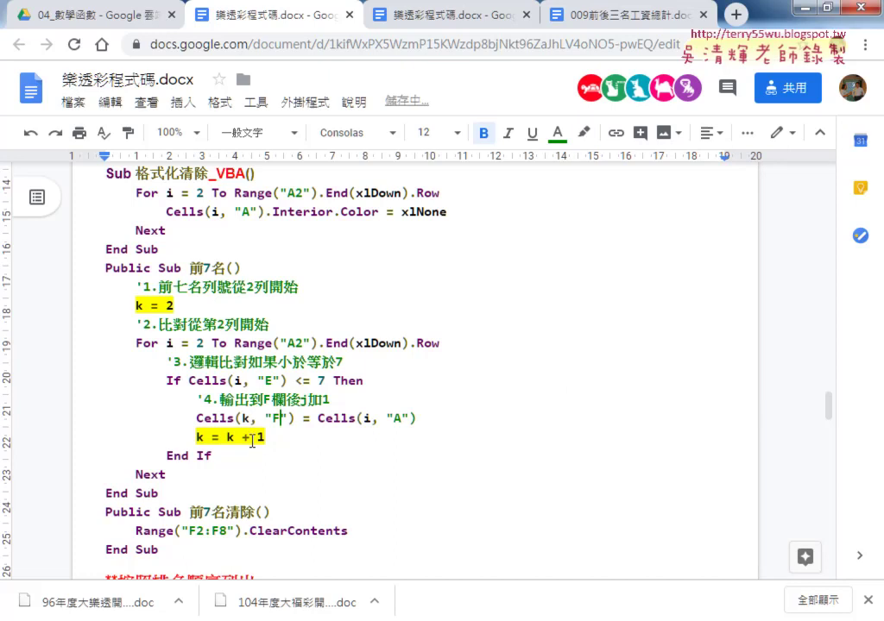
double_click(245, 418)
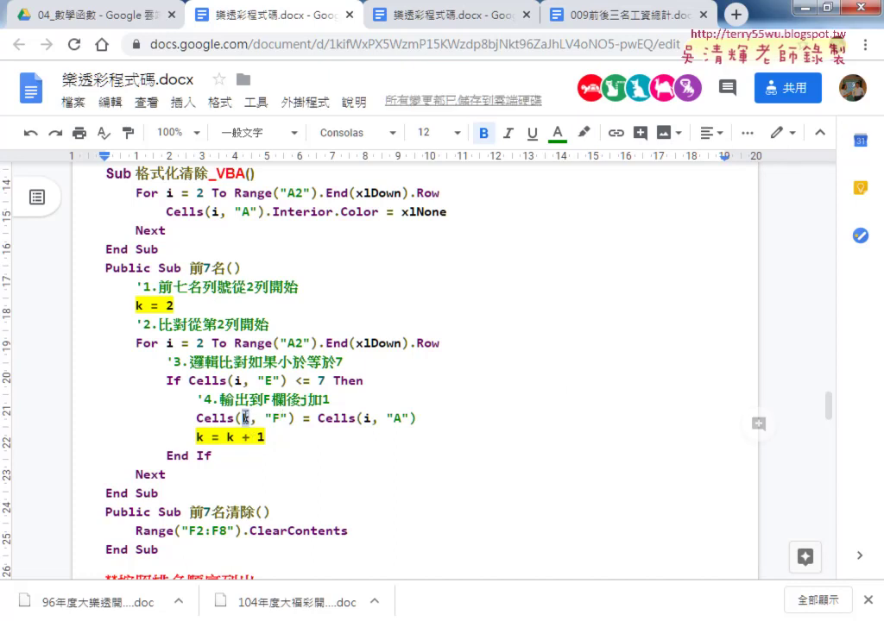
left_click(584, 132)
left_click(652, 166)
left_click(448, 419)
left_click_drag(326, 380, 296, 380)
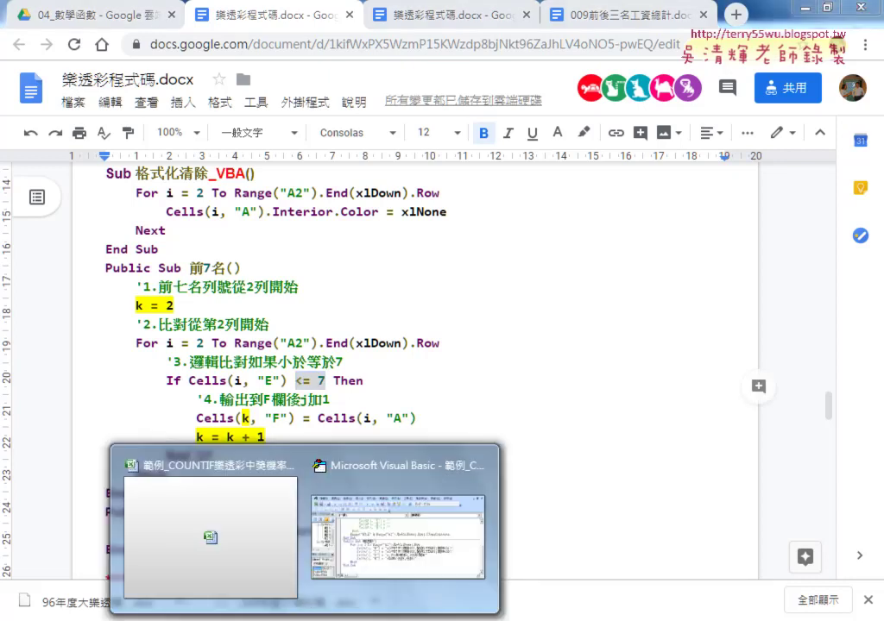
Switch to the lottery workbook and inspect the =RANK formula in E13 alongside the number in A13
left_click(233, 558)
left_click(460, 164)
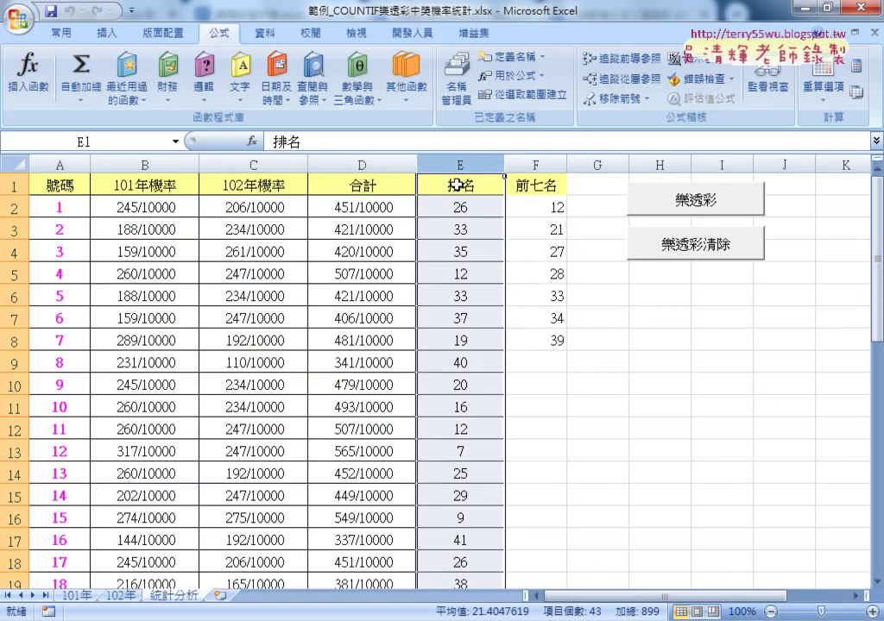
left_click(465, 447)
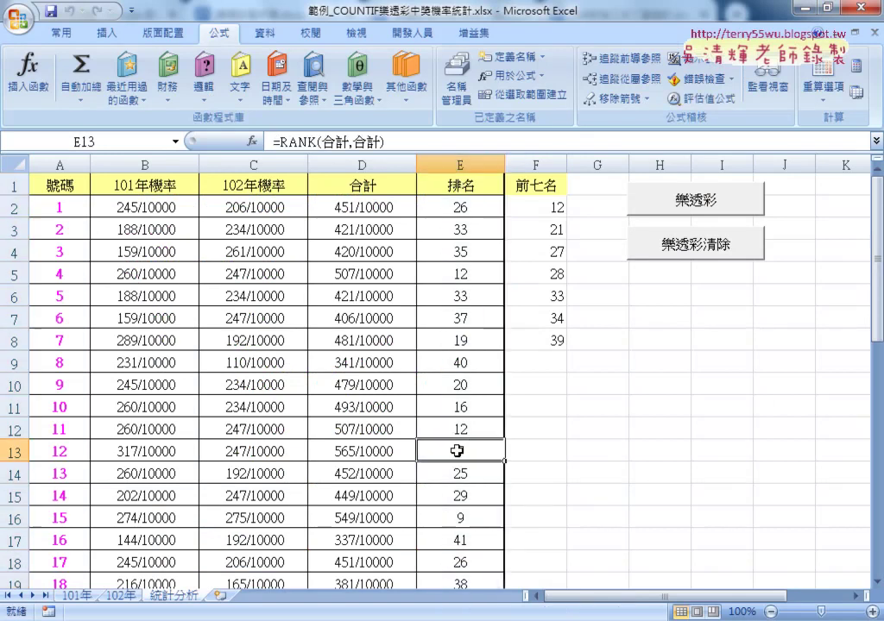
left_click(57, 449)
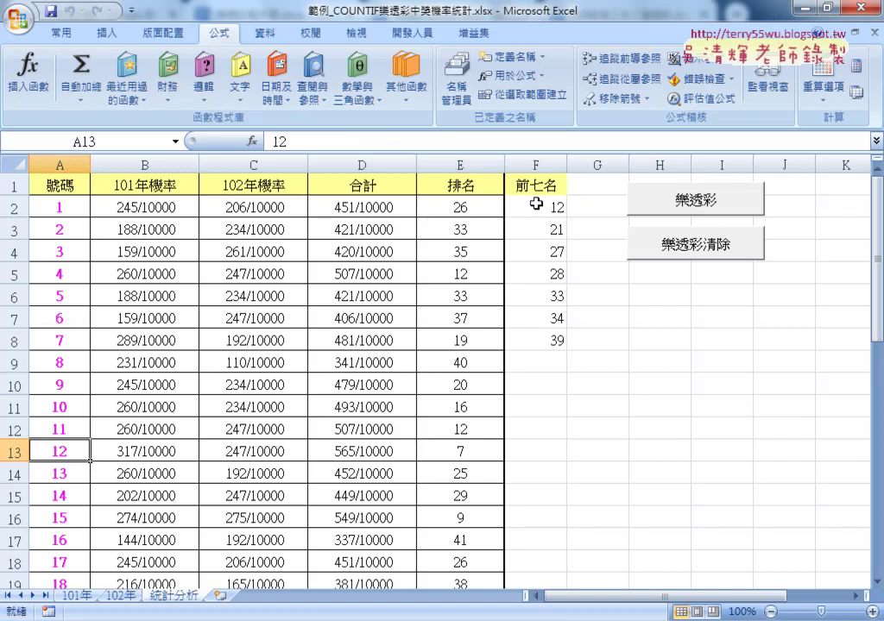
left_click(457, 452)
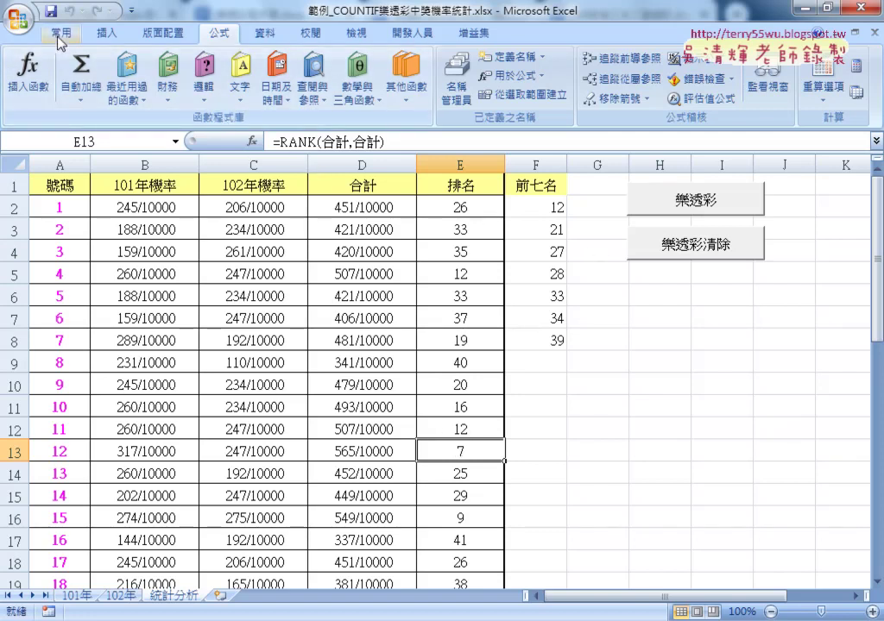
Open the Visual Basic editor and scroll up to Sub 前七名
left_click(411, 33)
left_click(34, 73)
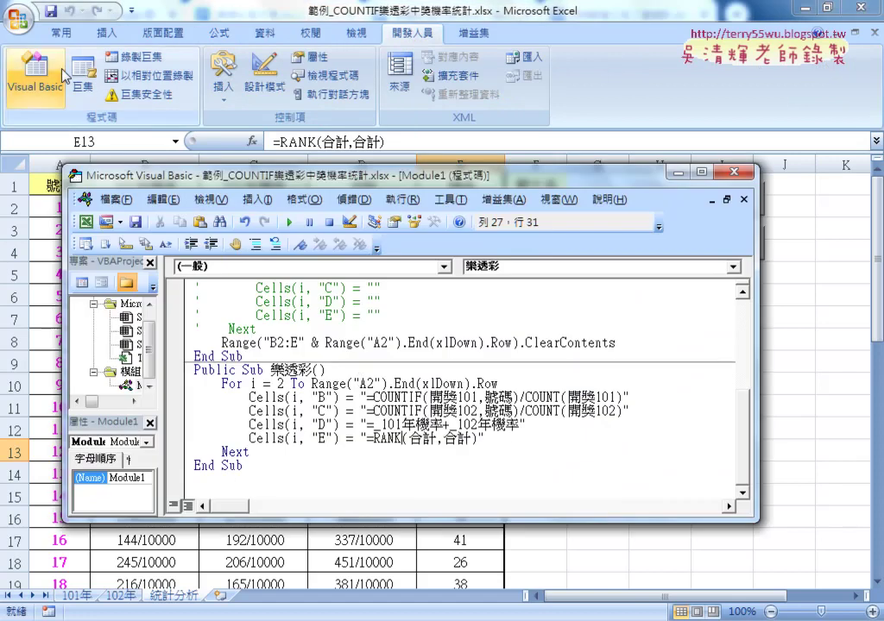
scroll(362, 378, "up", 4)
scroll(385, 383, "up", 1)
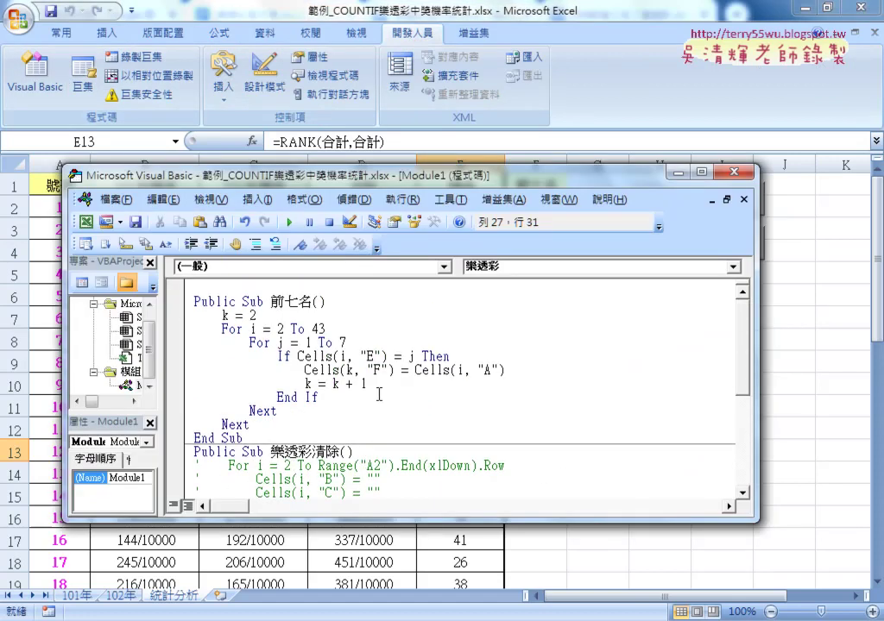
Try changing the If condition from = j to <= 7
double_click(413, 356)
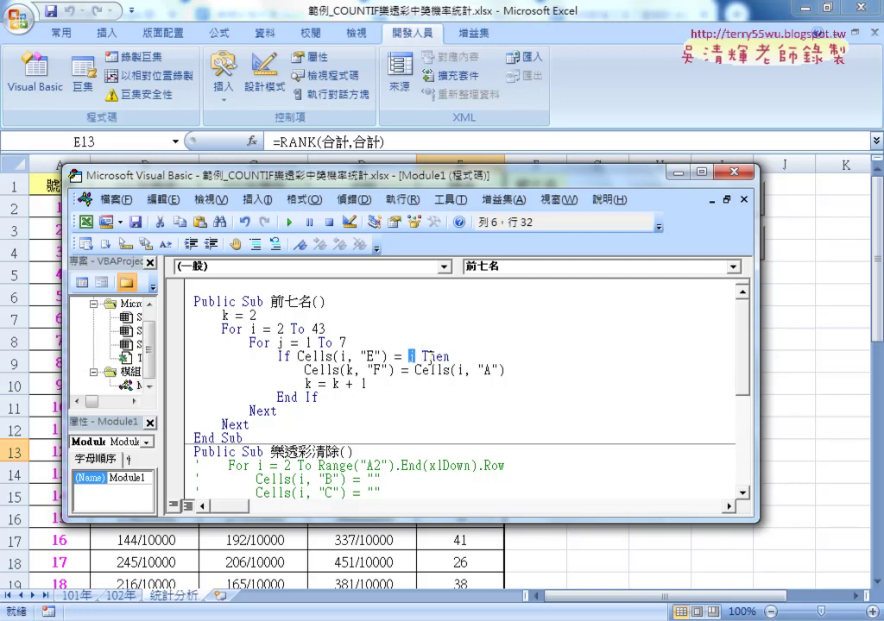
key("Left")
key("Delete")
key("Left")
key("Left")
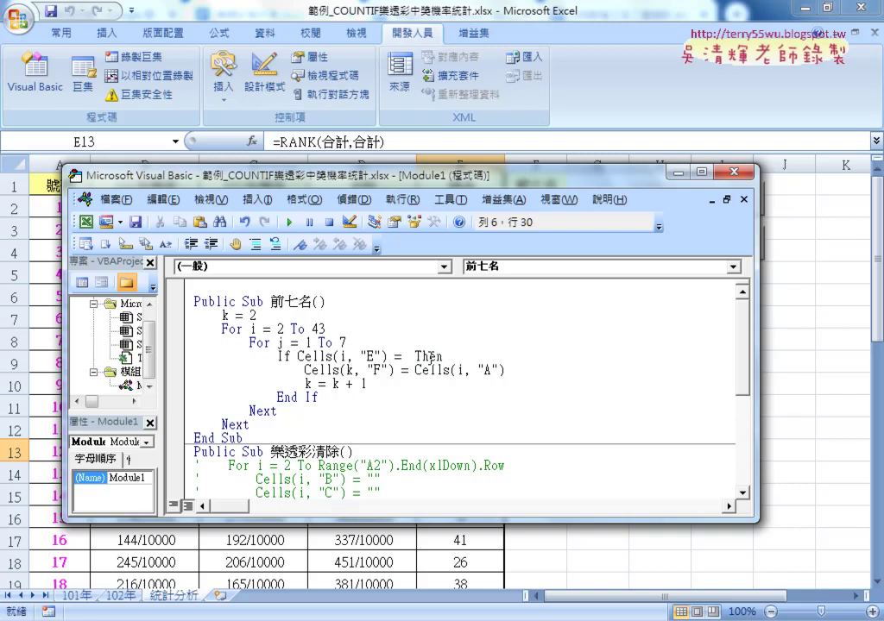
type("<")
key("Right")
type("7")
key("Up")
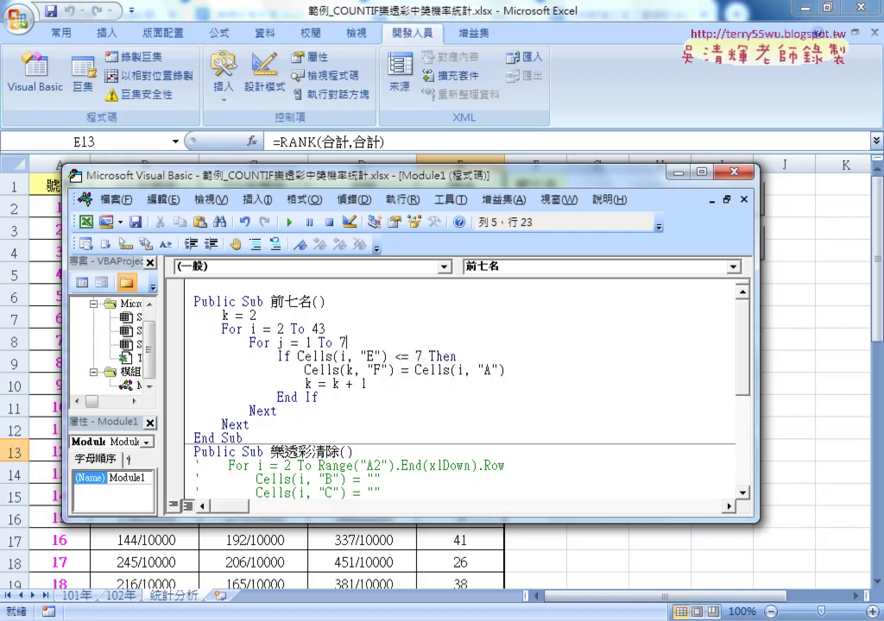
Reselect the For j = 1 To 7 line and the j in the If condition
key("shift+Home")
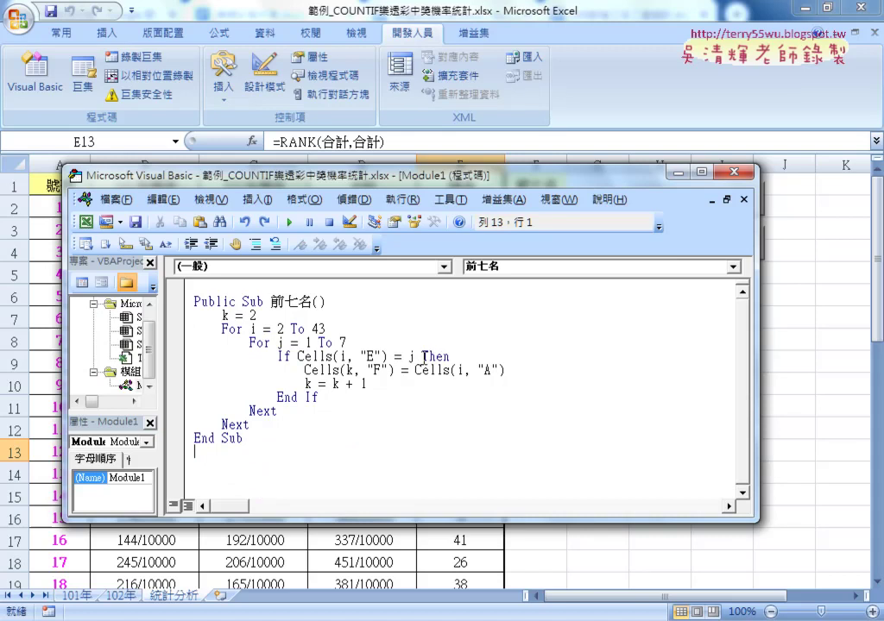
double_click(412, 355)
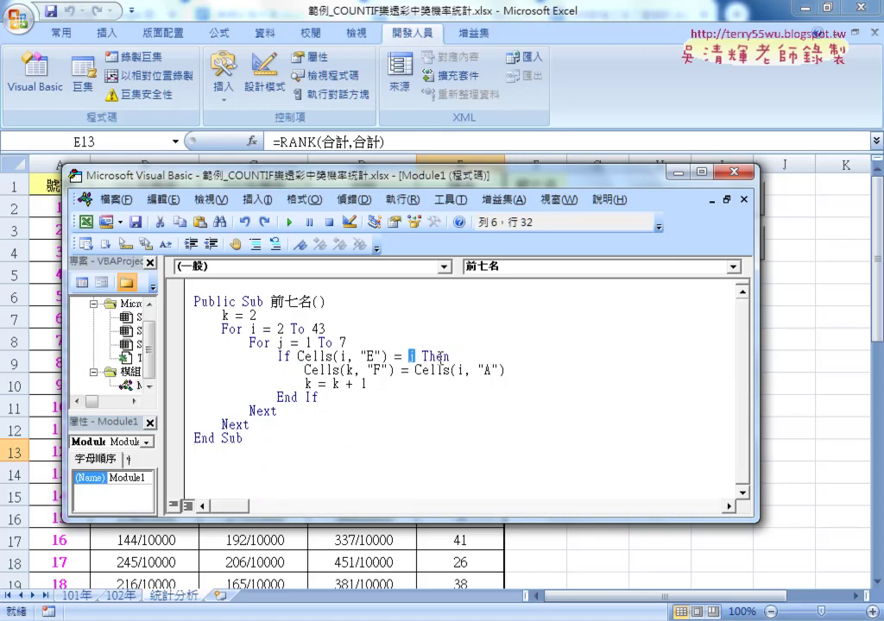
key("Left")
key("Left")
key("Left")
Move For j = 1 To 7 onto its own line after k = 2 and indent For i under it
left_click_drag(347, 343, 249, 344)
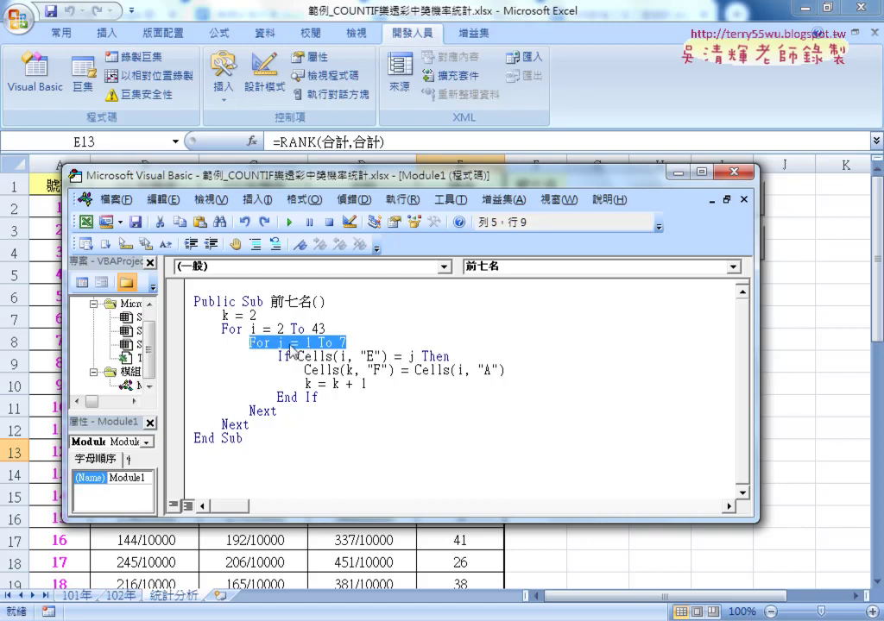
left_click_drag(263, 324, 252, 316)
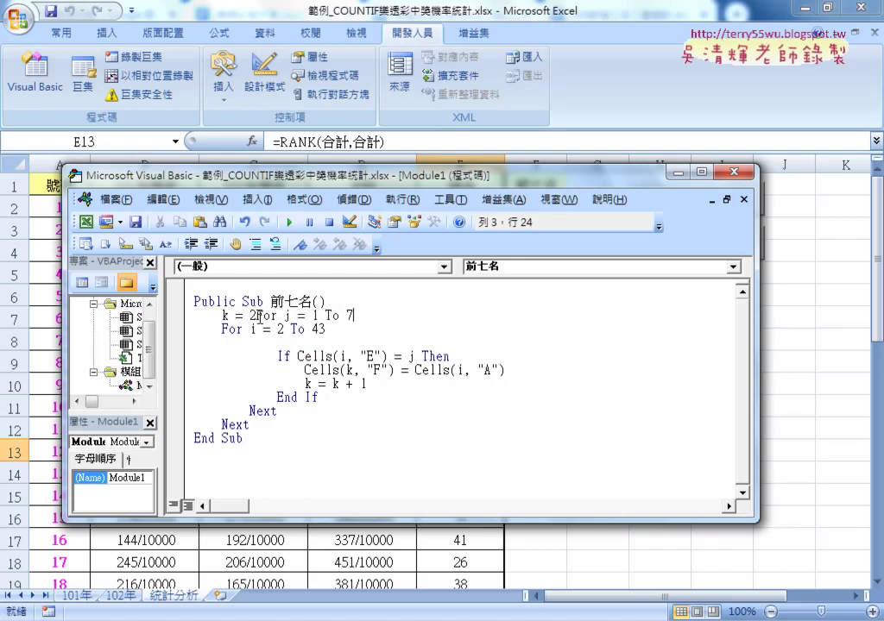
key("Return")
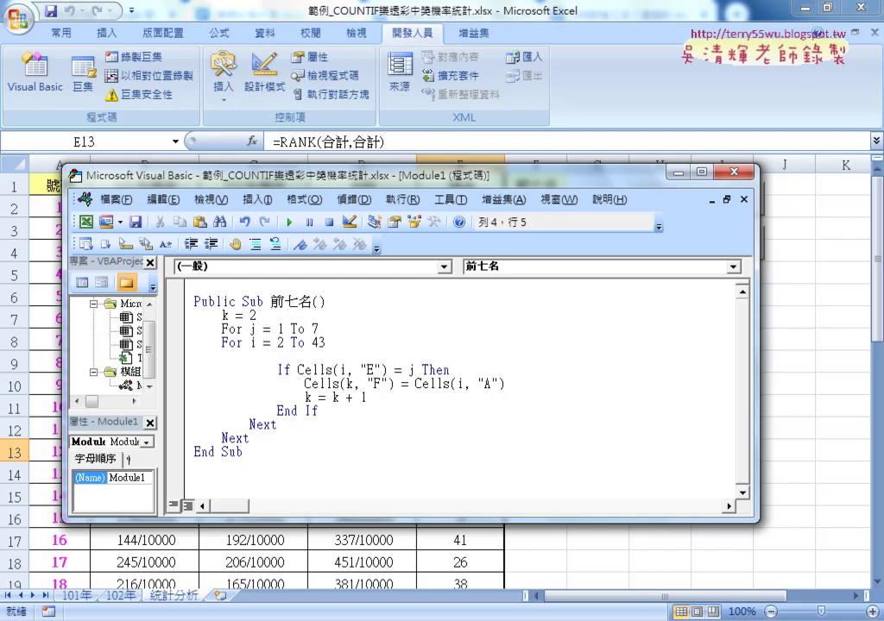
key("Down")
key("Tab")
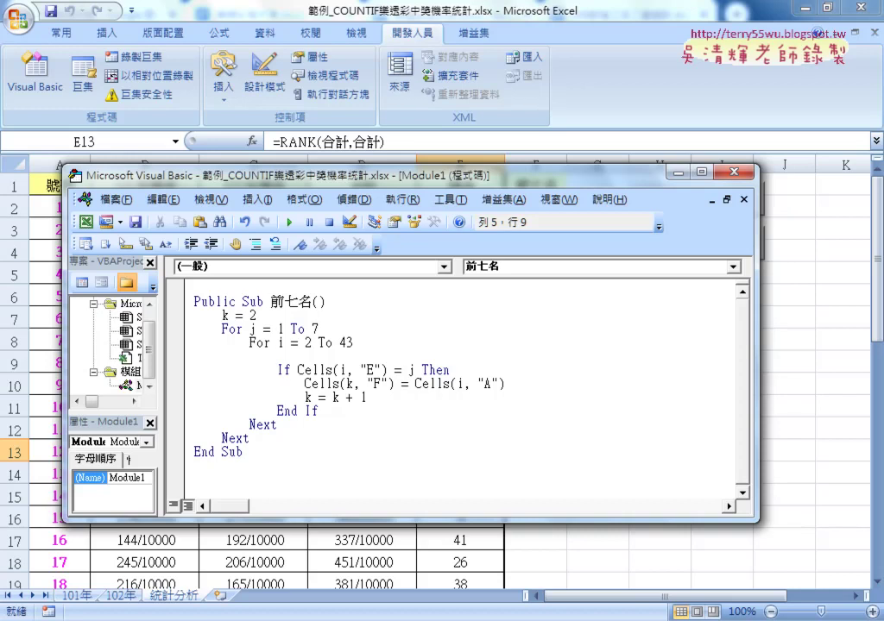
Delete the For j = 1 To 7 line and outer Next, and outdent the For i block
left_click_drag(320, 328, 169, 327)
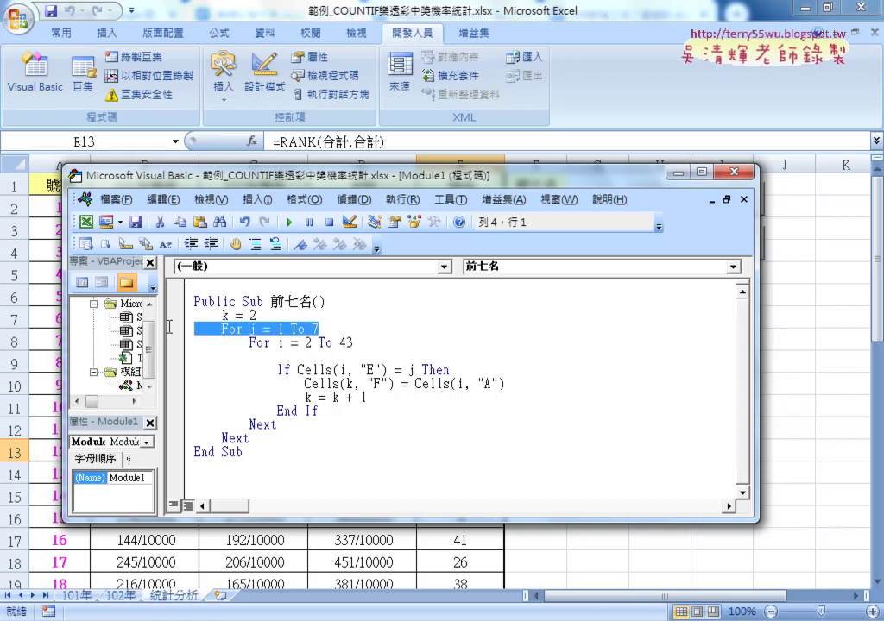
key("Delete")
key("Delete")
left_click_drag(250, 424, 202, 423)
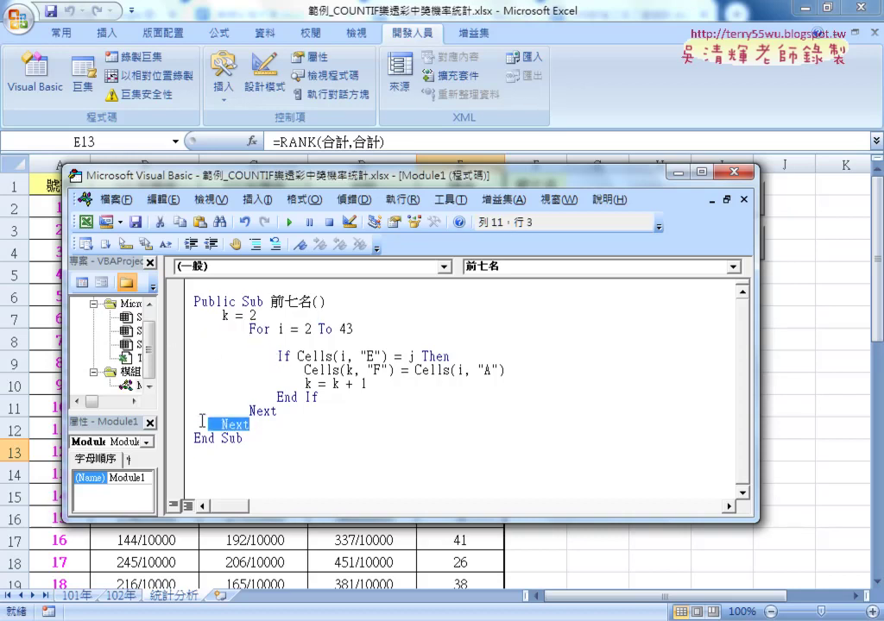
key("Delete")
left_click_drag(276, 410, 161, 327)
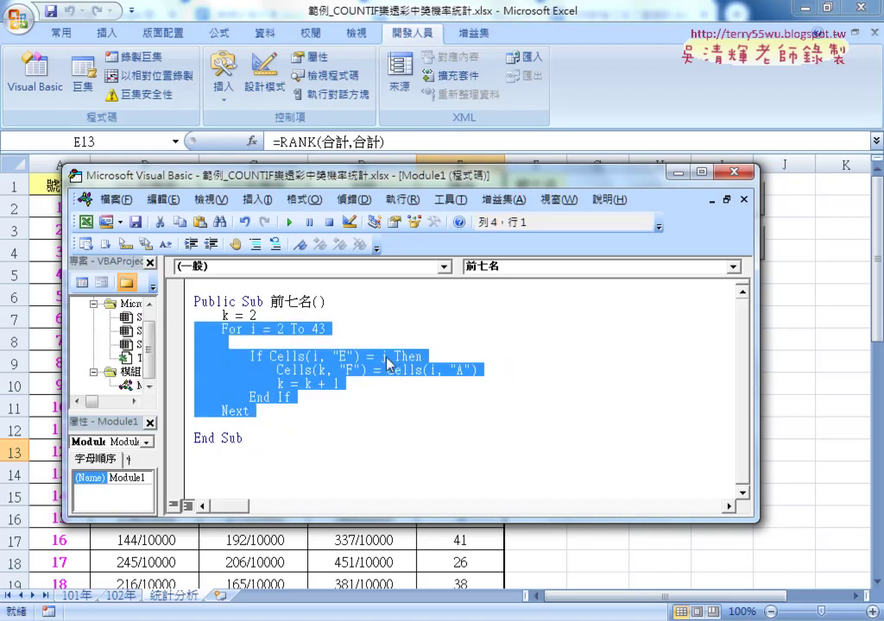
key("shift+Tab")
left_click(386, 356)
Remove the blank line under For i and insert a blank line after k = 2
double_click(386, 357)
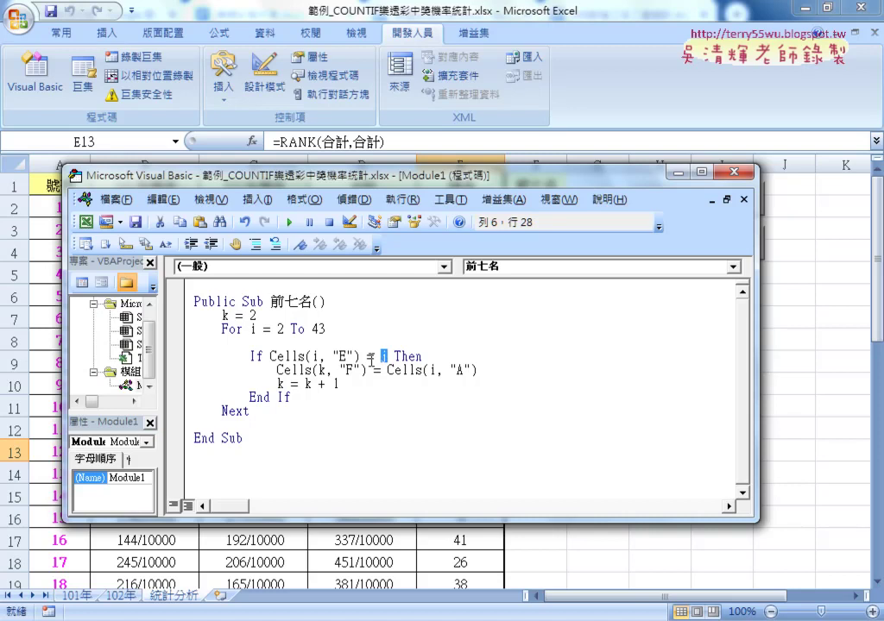
left_click(360, 335)
key("Delete")
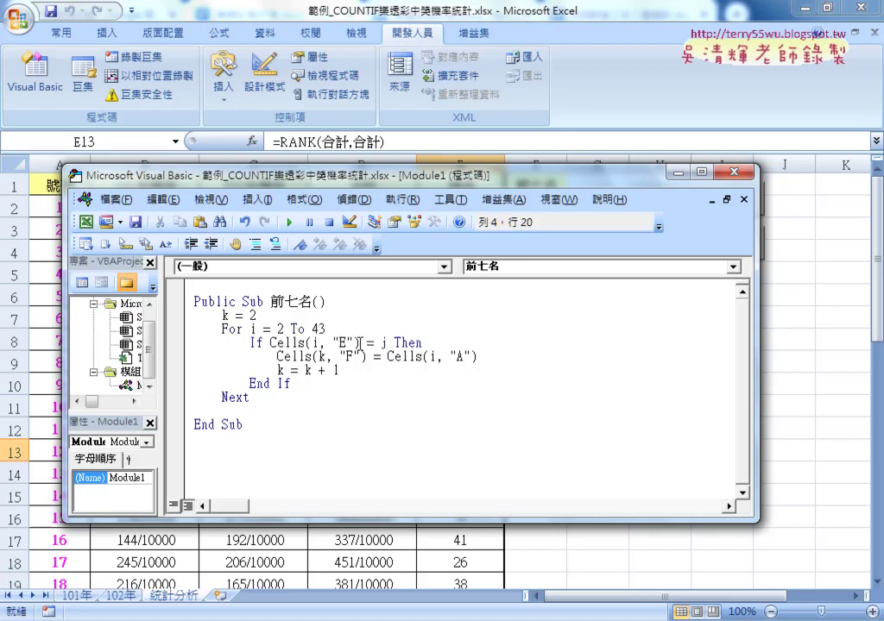
left_click_drag(390, 342, 365, 343)
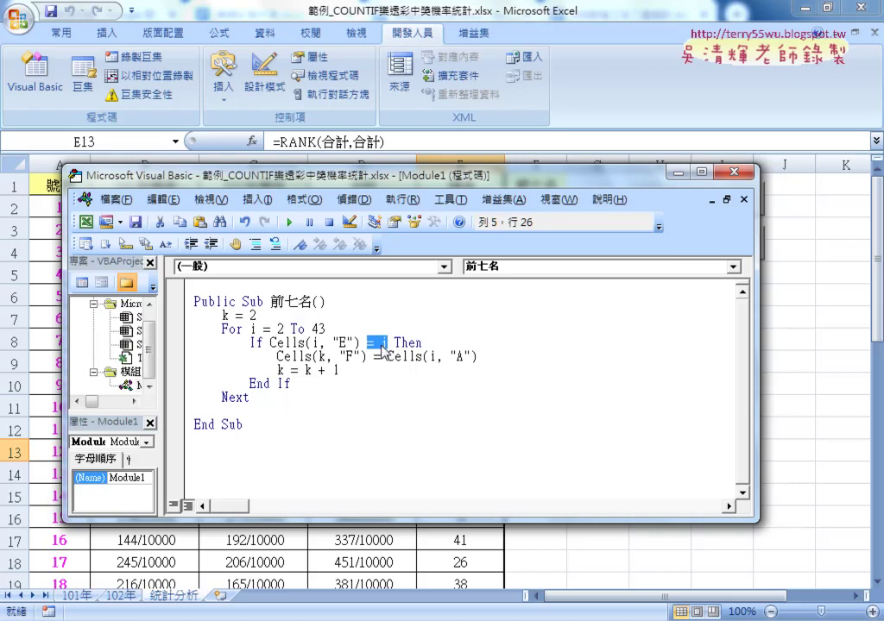
left_click(305, 317)
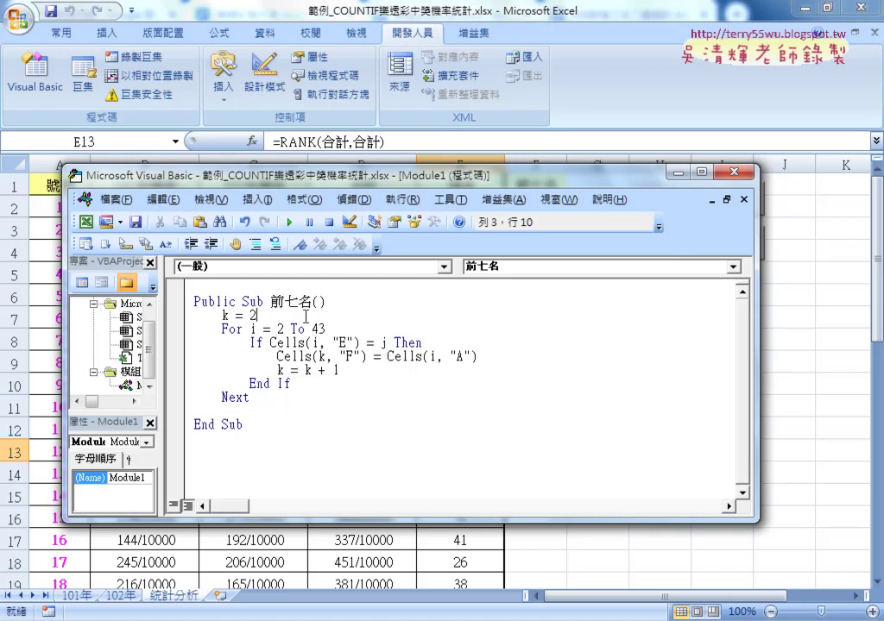
key("Return")
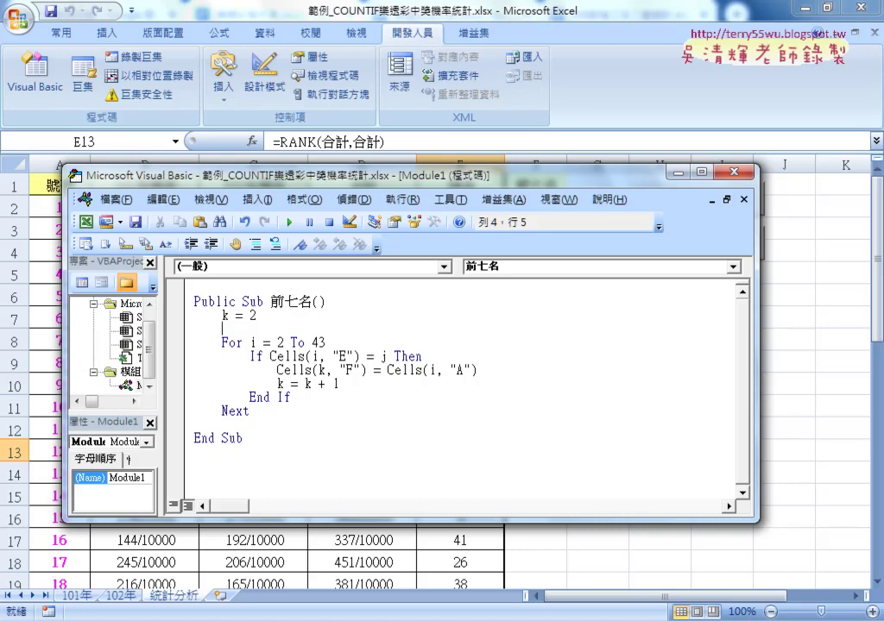
Write For j = 1 To 7 on the blank line, noting start value 1 and end value 7
type("for ")
type("j")
type("=1 ")
type("tp")
key("BackSpace")
type("o ")
type("7")
key("Down")
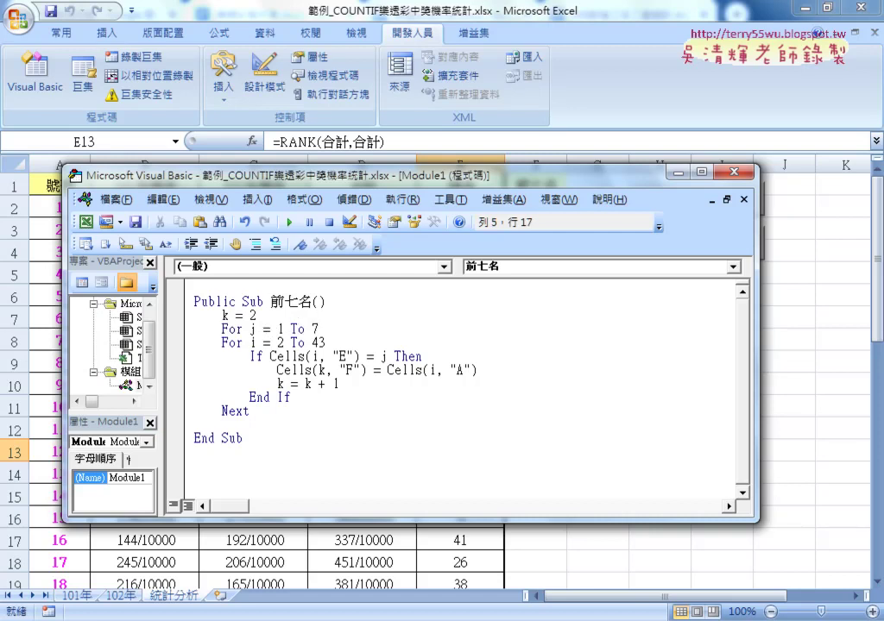
double_click(279, 329)
double_click(315, 329)
Add a second Next after the inner loop's Next to close the For j loop
left_click(262, 412)
key("Return")
key("Tab")
type("nex")
type("t")
key("Up")
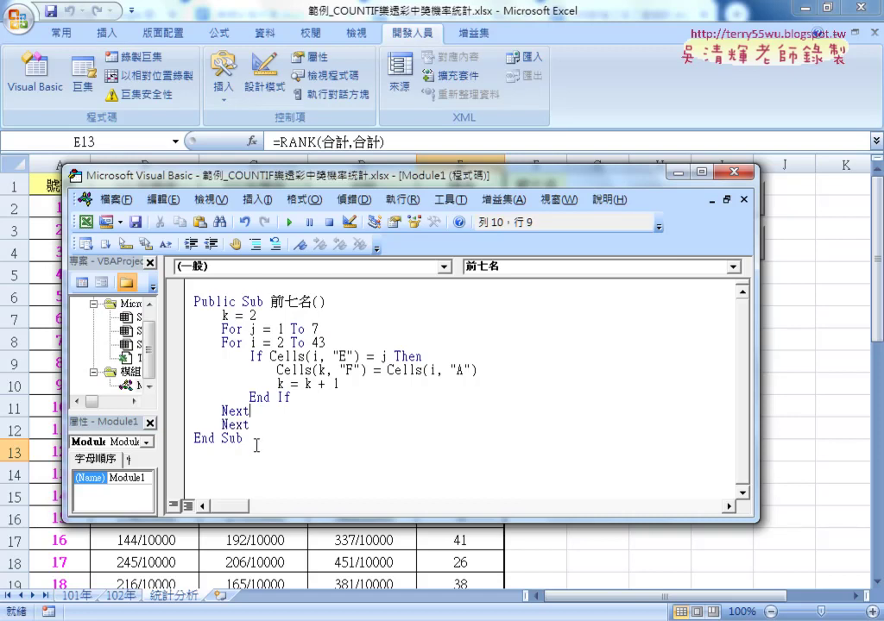
left_click_drag(249, 411, 179, 345)
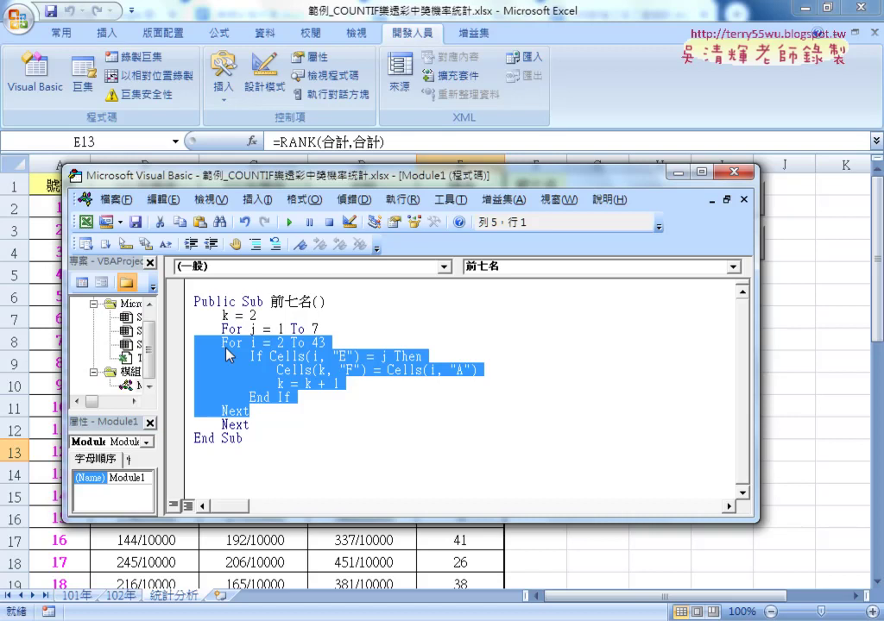
Indent the For i…Next block under For j and review j, 1 and Cells(i, "A")
key("Tab")
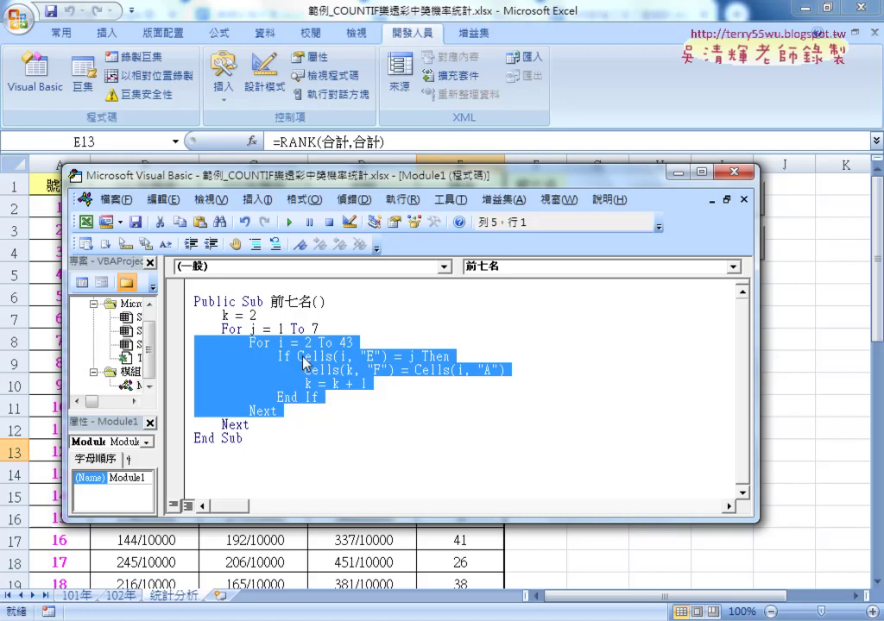
left_click(260, 344)
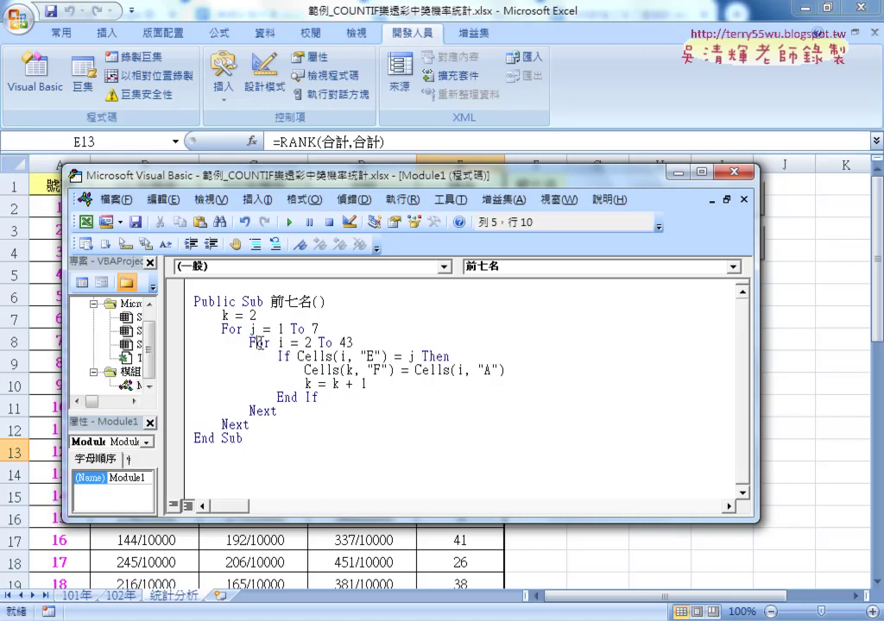
left_click_drag(222, 329, 338, 324)
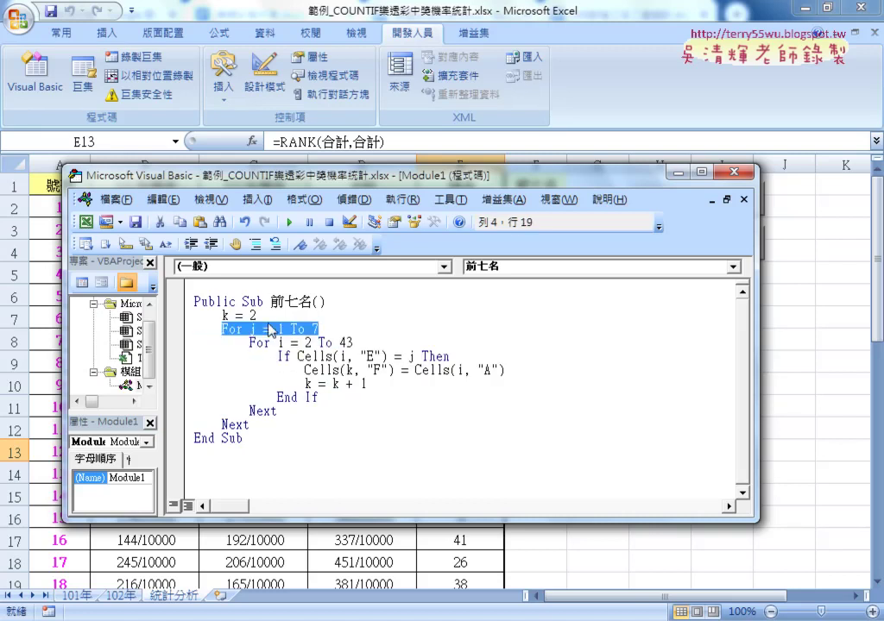
type("j")
double_click(279, 329)
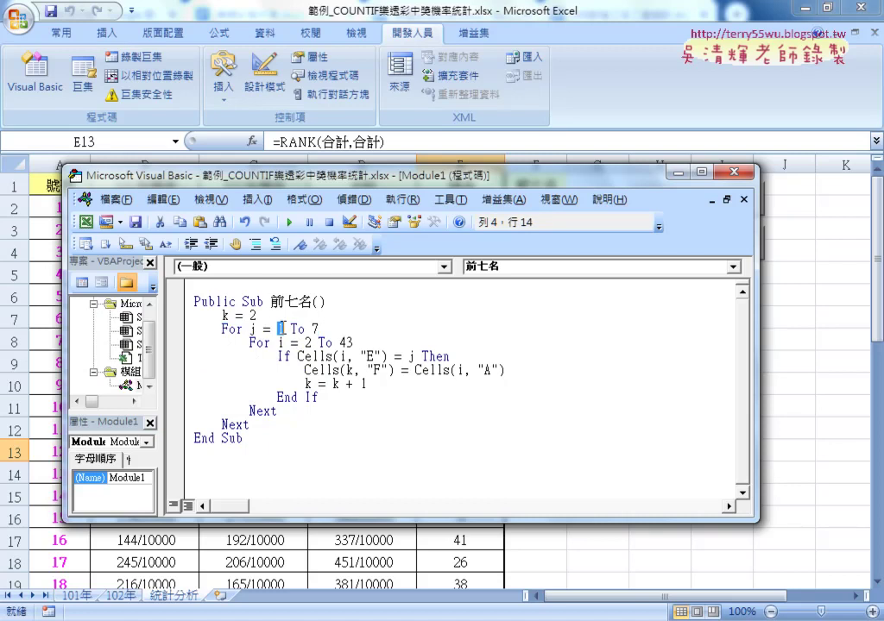
left_click_drag(257, 329, 250, 329)
left_click(256, 342)
left_click_drag(248, 343, 291, 411)
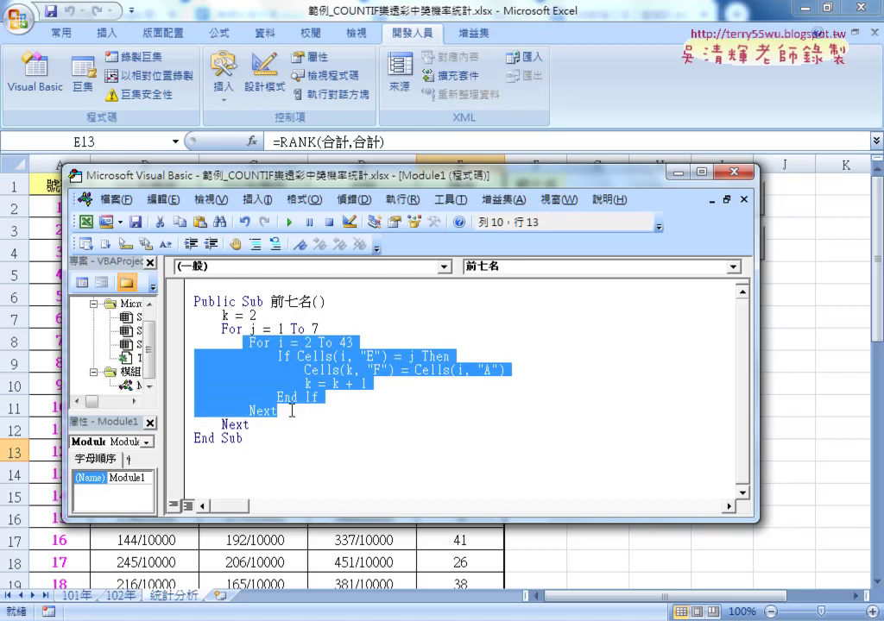
left_click(319, 356)
double_click(412, 357)
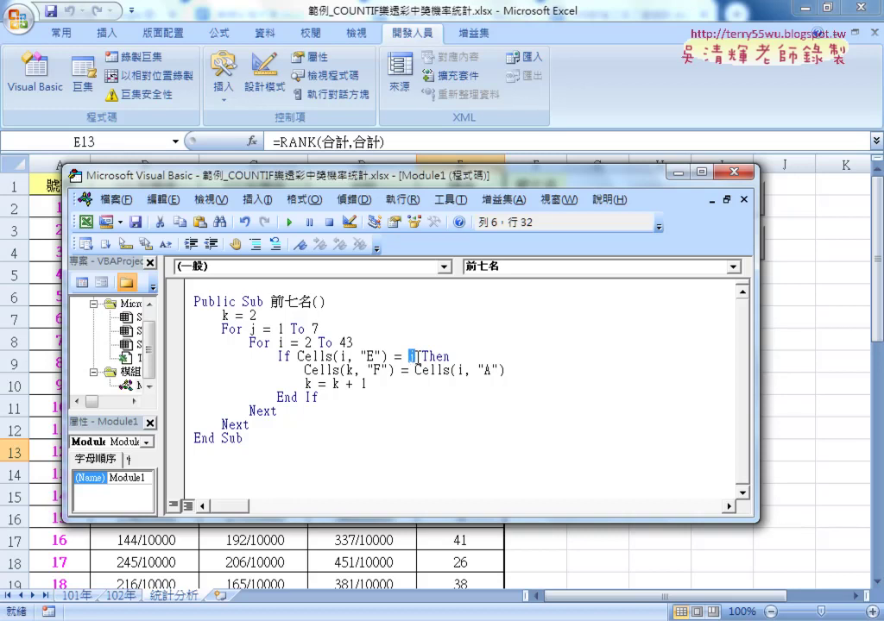
left_click_drag(512, 369, 416, 371)
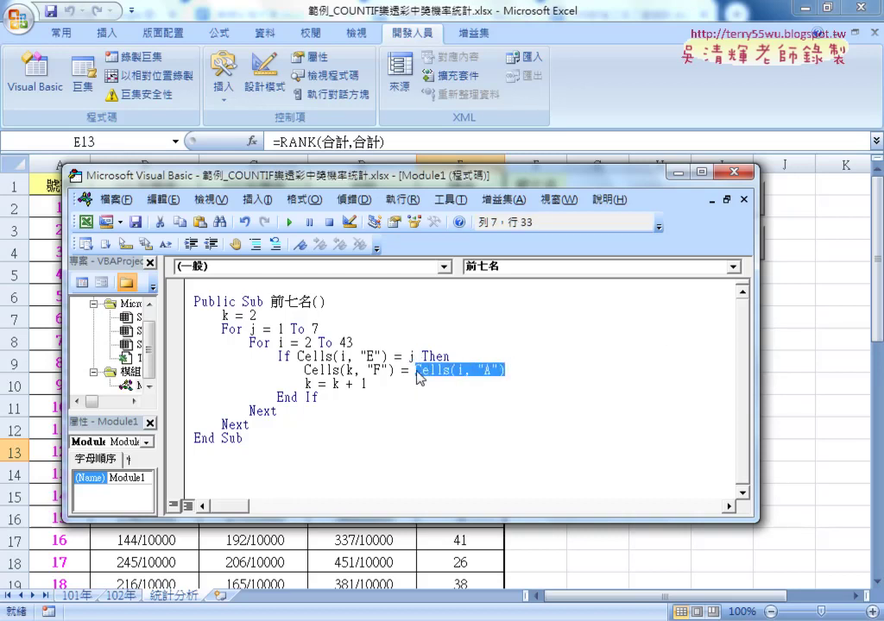
Review the row limit 43, outer Next and end value 7, then select the F2:F8 results
left_click_drag(756, 394, 498, 394)
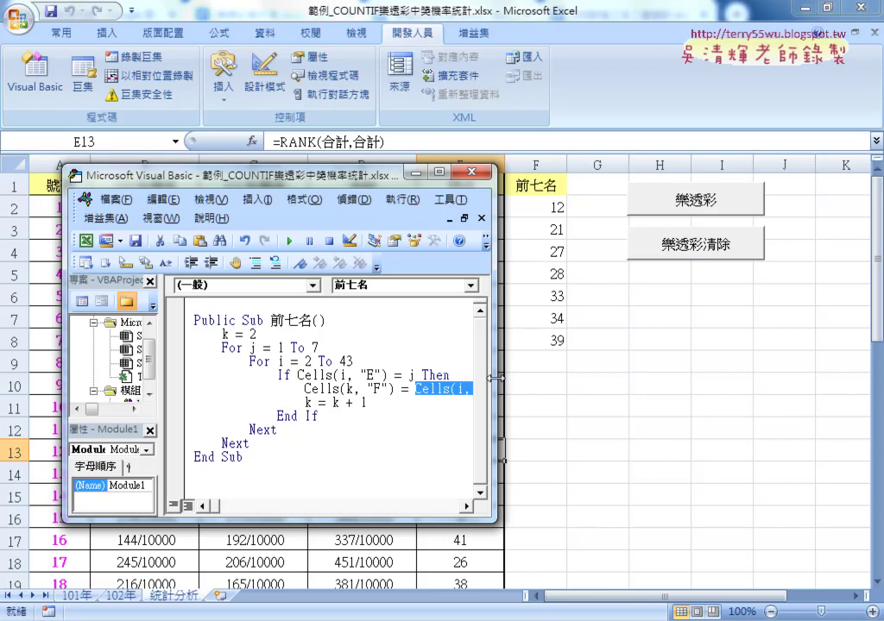
mouse_move(498, 347)
left_mouse_down()
mouse_move(568, 448)
mouse_move(675, 448)
left_mouse_up()
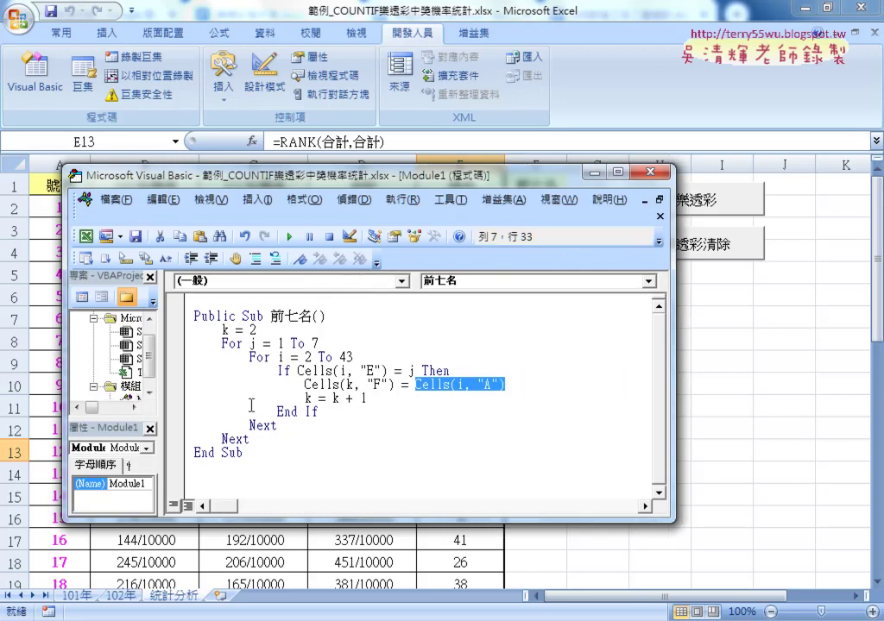
left_click(312, 356)
left_click_drag(334, 356, 346, 357)
left_click(262, 425)
left_click_drag(234, 438, 198, 439)
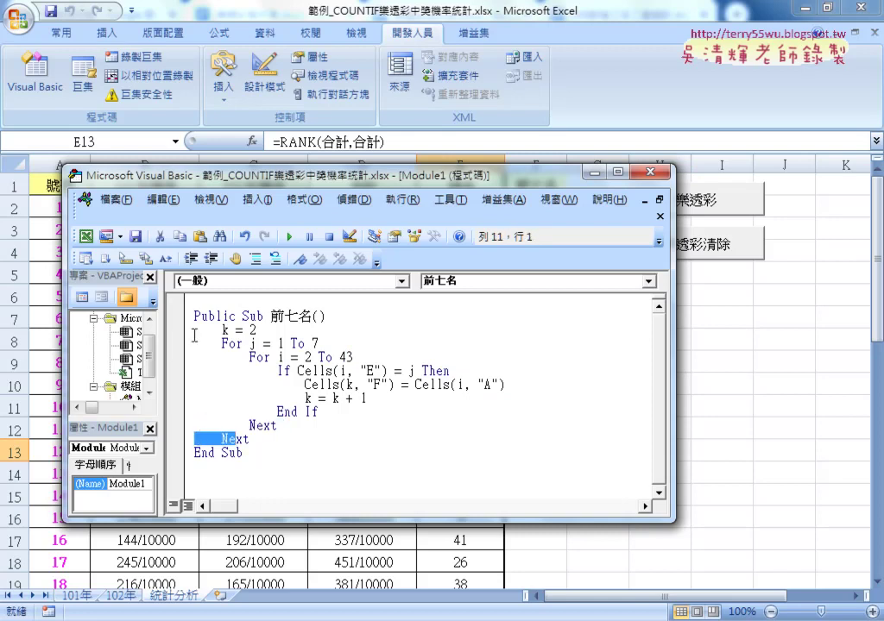
left_click_drag(257, 343, 250, 343)
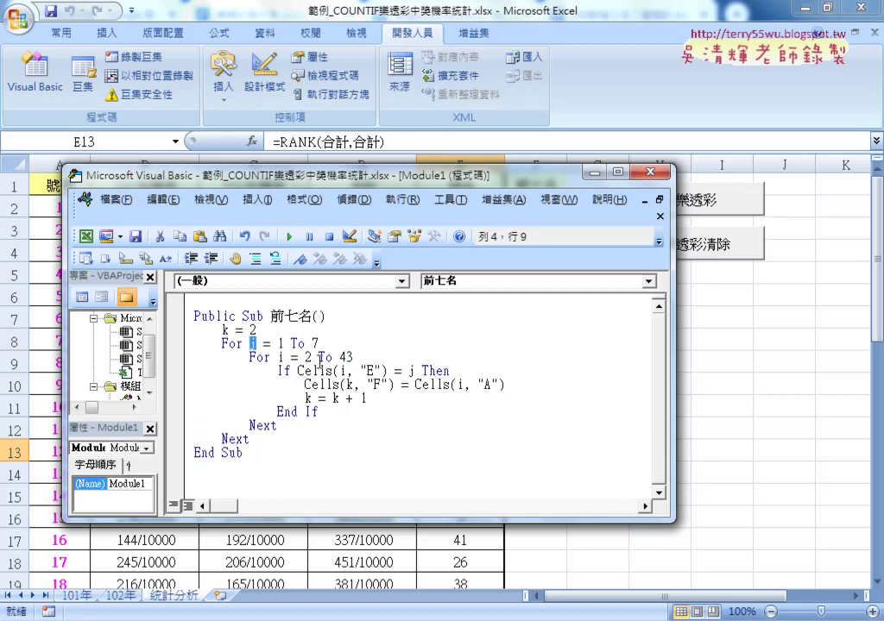
key("ctrl+shift+F2")
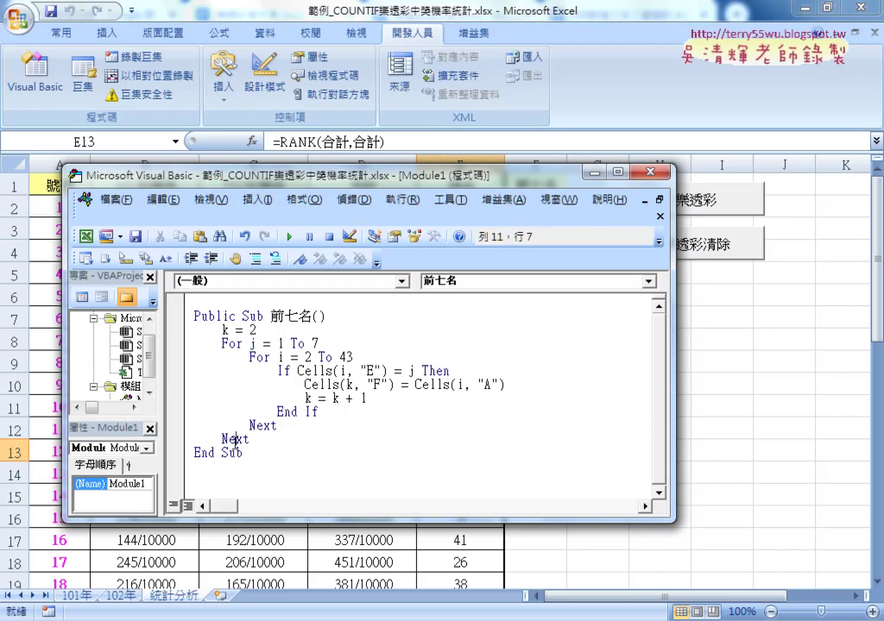
left_click_drag(320, 344, 315, 345)
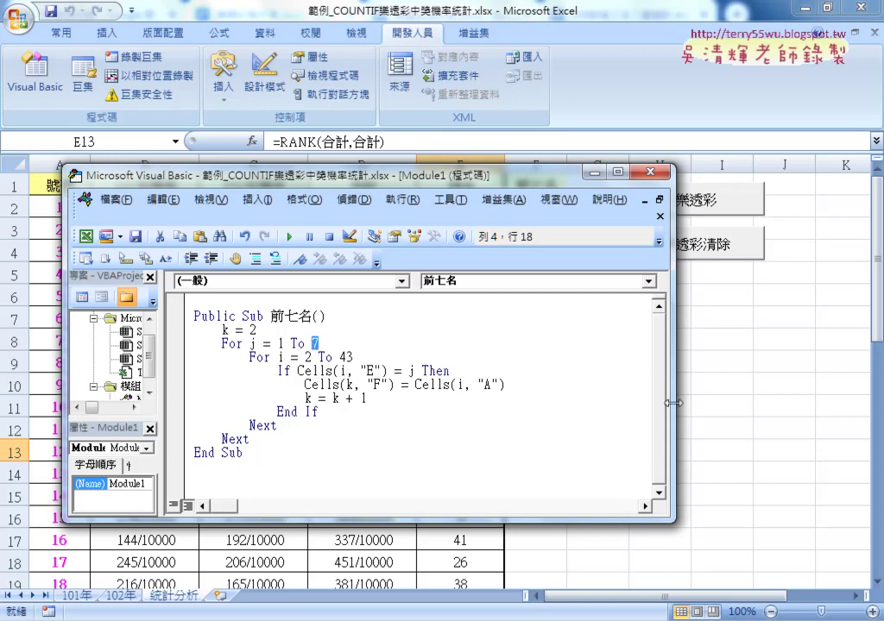
left_click_drag(673, 403, 516, 378)
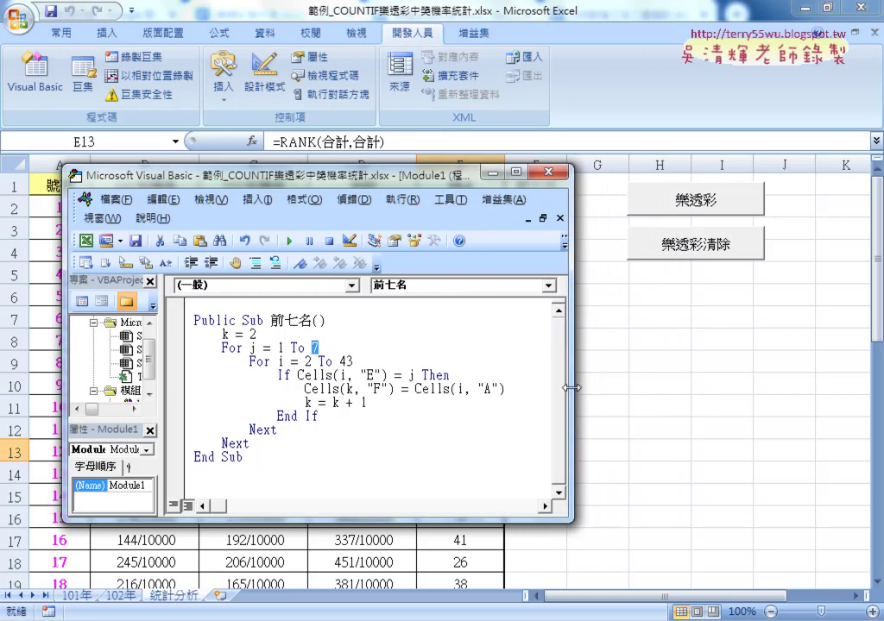
left_click_drag(543, 207, 549, 336)
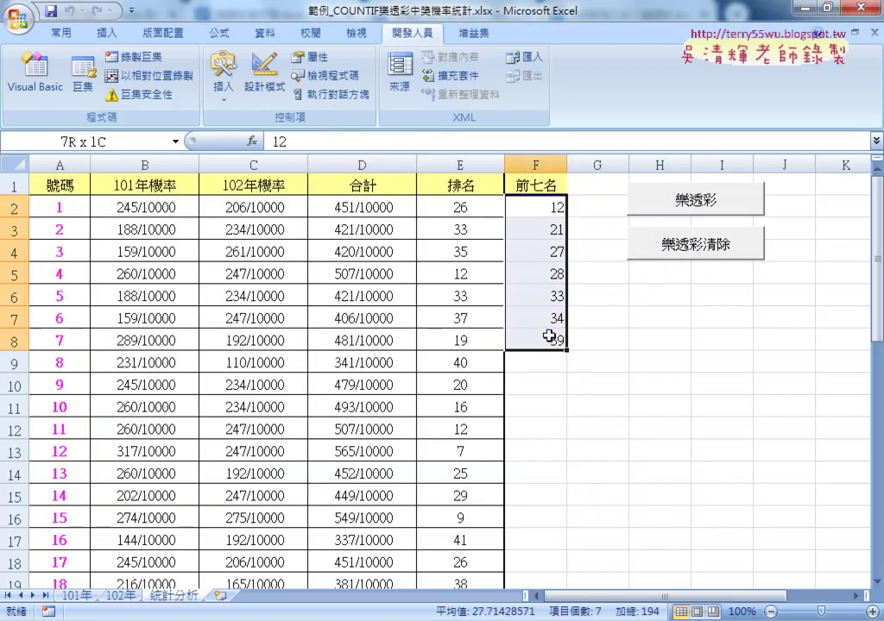
Clear F2:F8, then run 前七名 to a breakpoint on the Cells(k, "F") line
key("Delete")
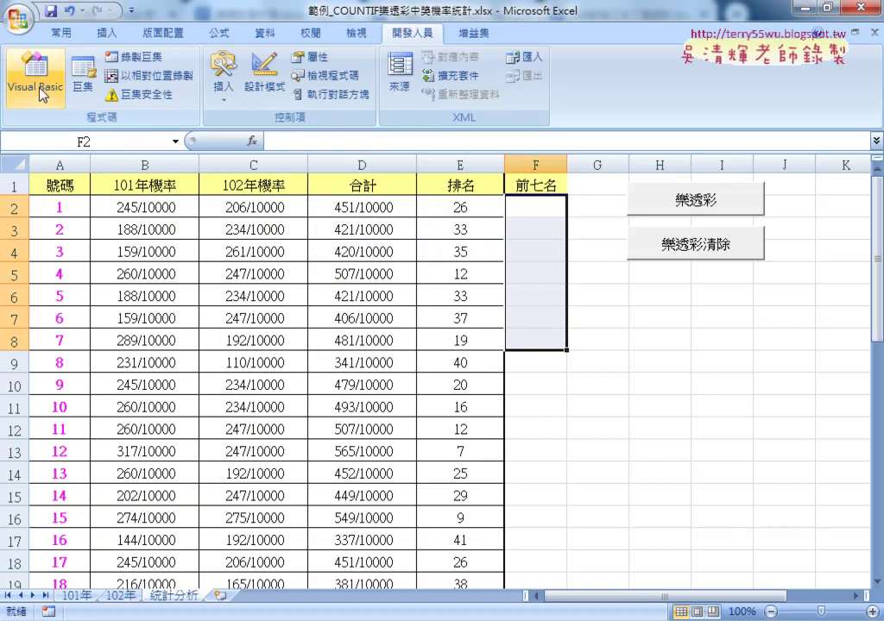
left_click(34, 87)
left_click_drag(229, 176, 158, 96)
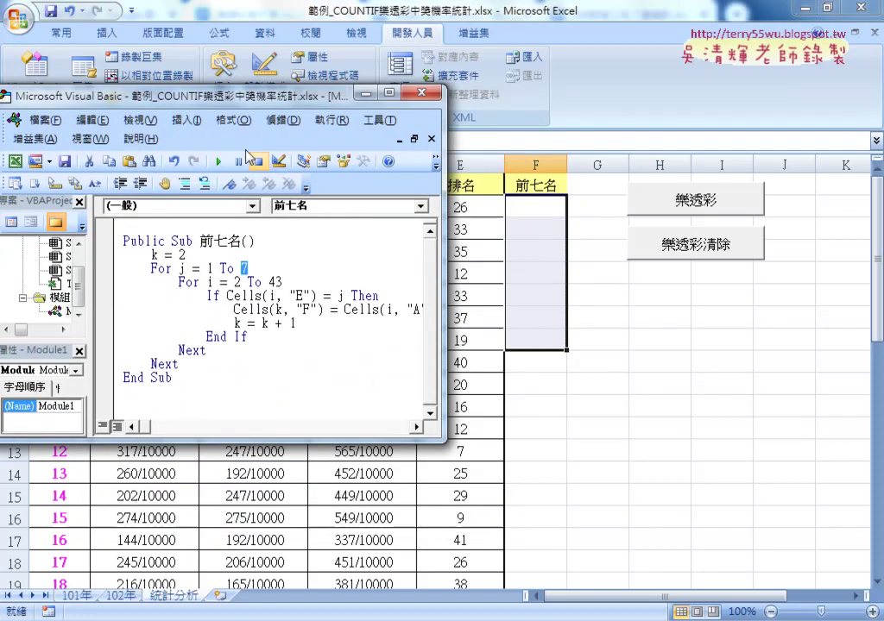
left_click_drag(442, 266, 465, 266)
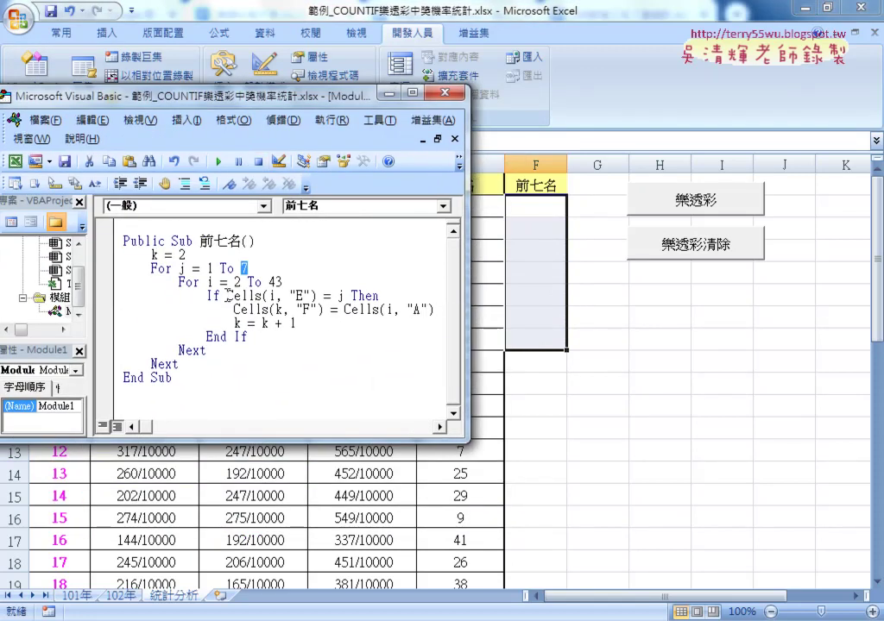
left_click(106, 298)
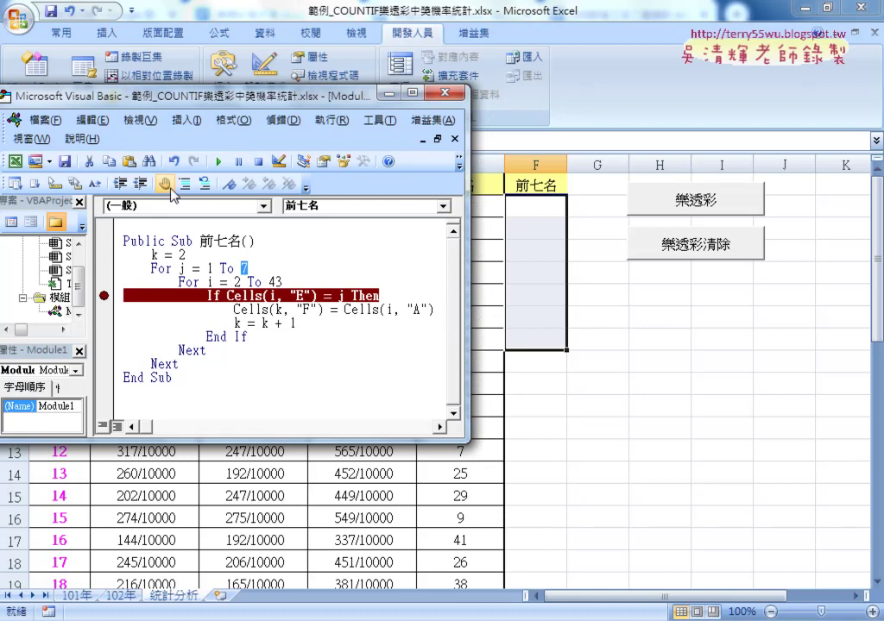
left_click(218, 161)
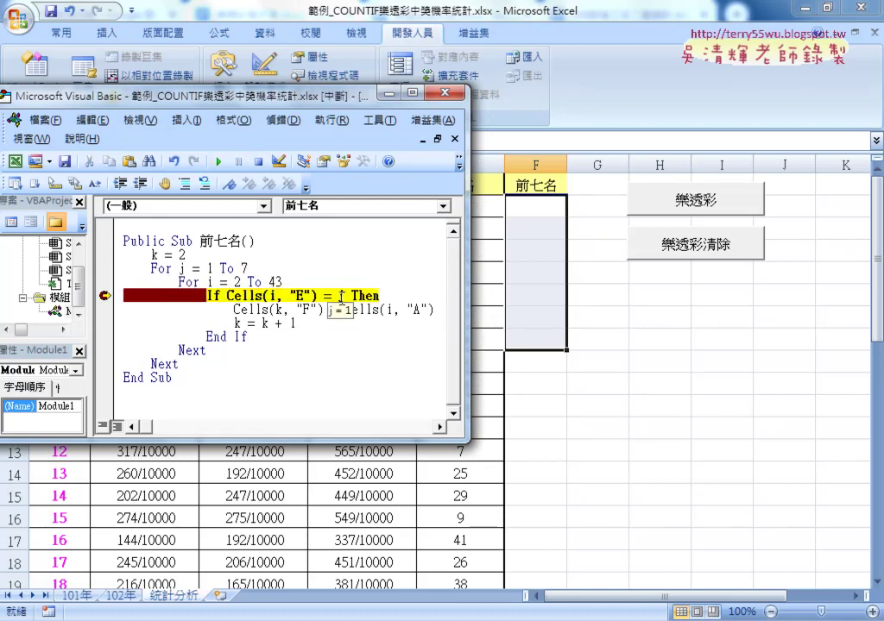
left_click(105, 309)
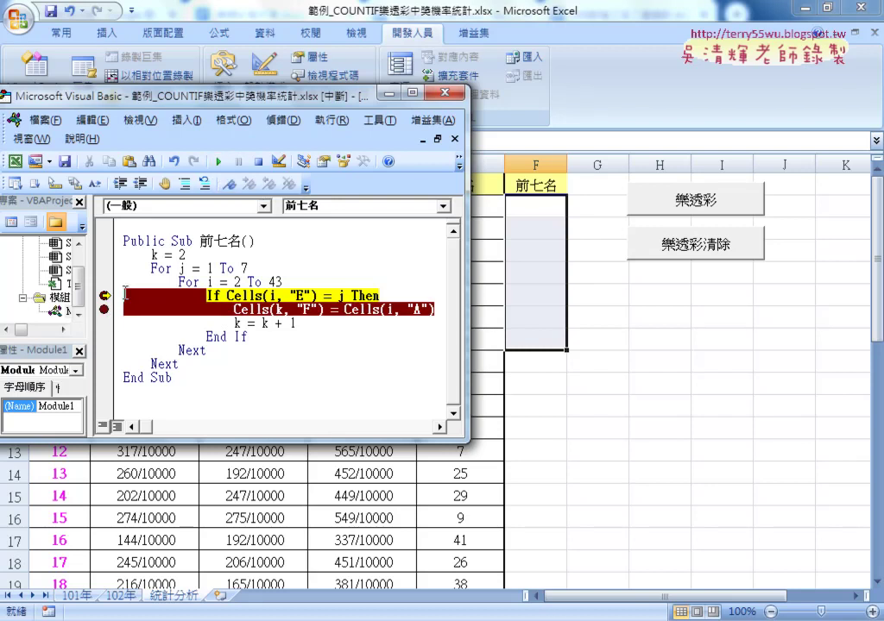
left_click(104, 295)
left_click(218, 161)
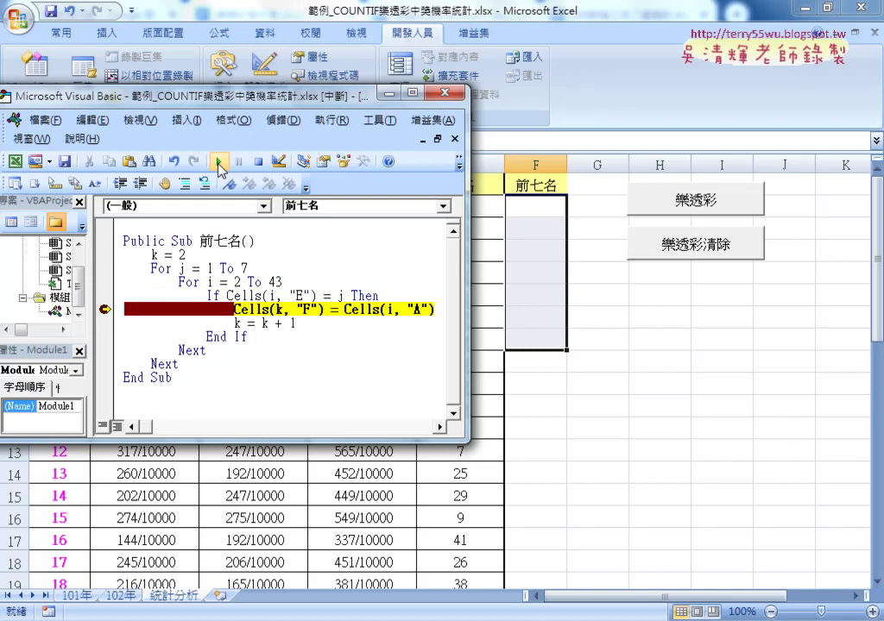
mouse_move(406, 309)
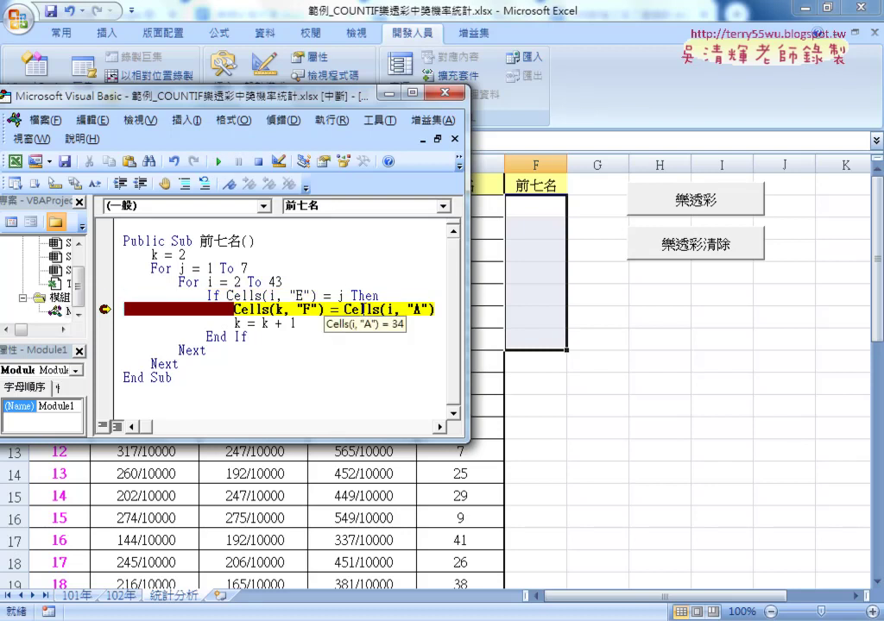
Confirm A35 holds 34 with rank 1 in E35, then return to the paused macro
left_click(431, 514)
scroll(434, 509, "down", 4)
scroll(435, 509, "down", 3)
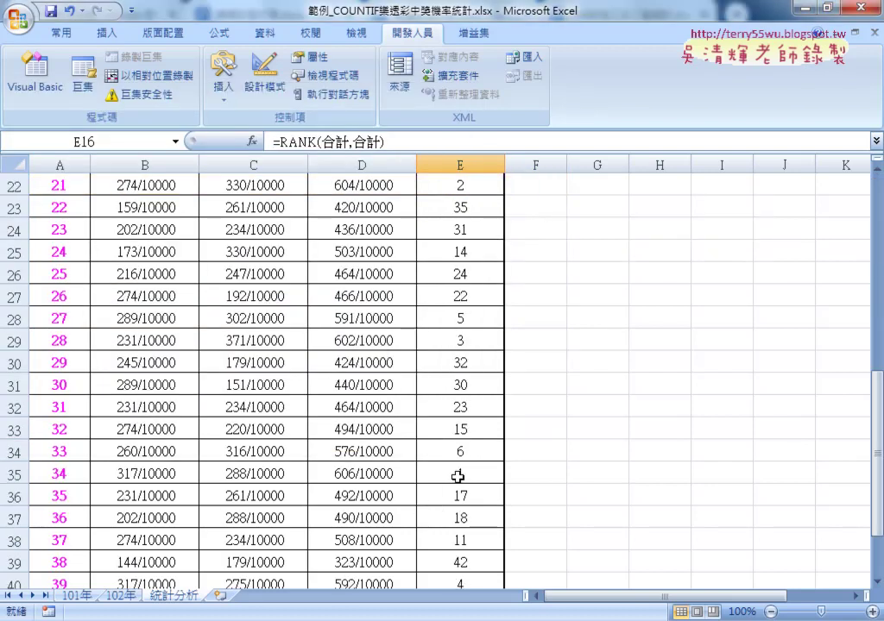
left_click(457, 476)
left_click(58, 475)
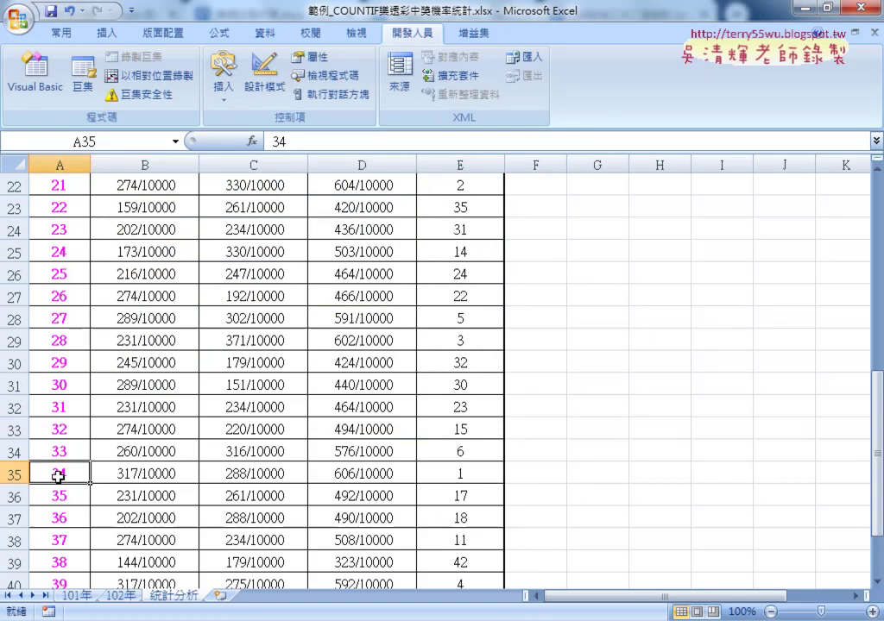
scroll(57, 475, "up", 4)
scroll(509, 241, "up", 3)
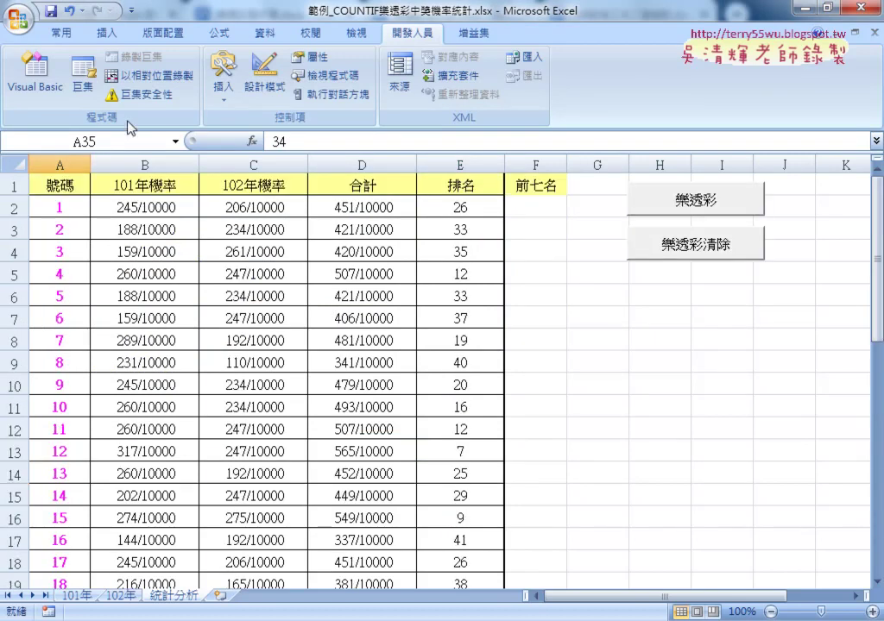
left_click(61, 80)
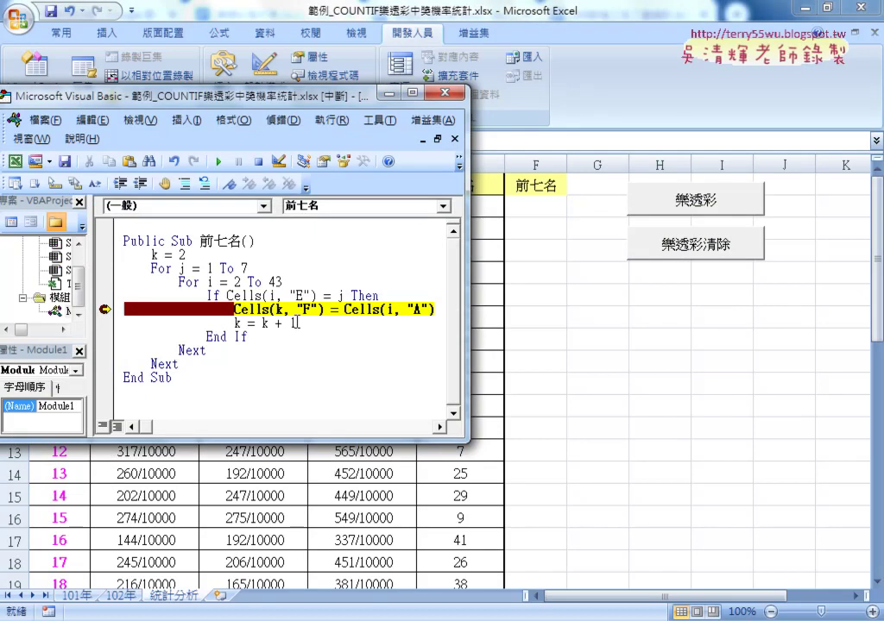
Step with F8 to write 34 into F2, then insert a blank line below k = k + 1
key("F8")
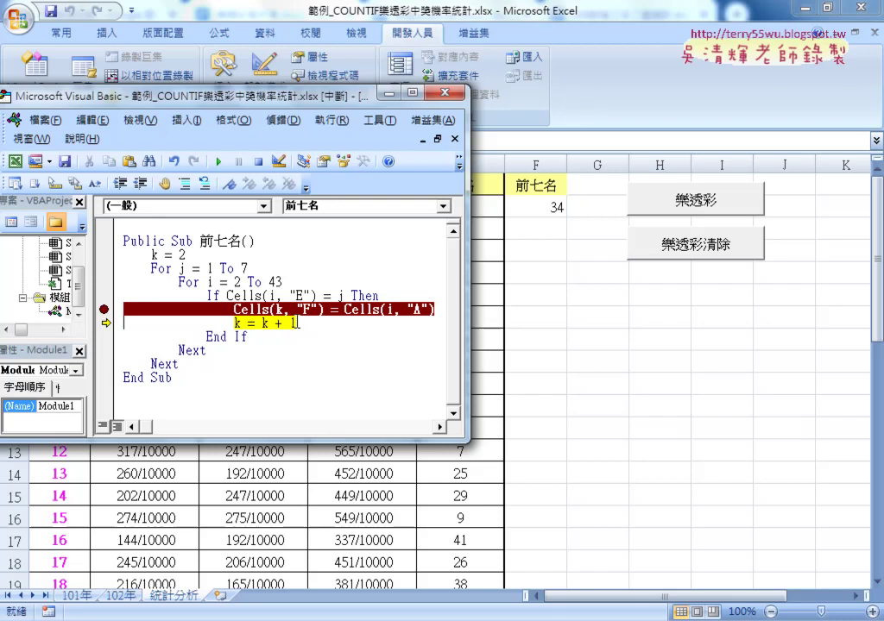
key("F8")
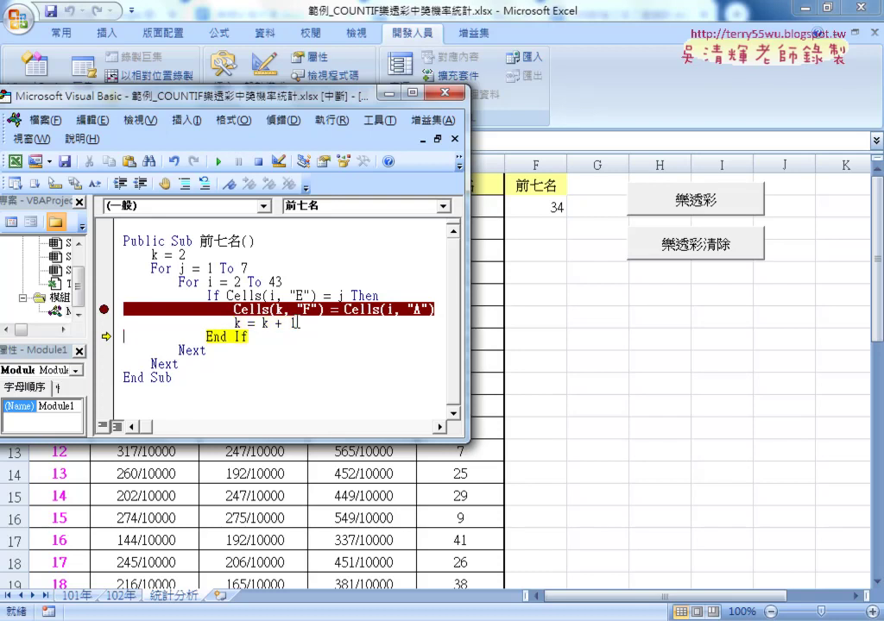
key("F8")
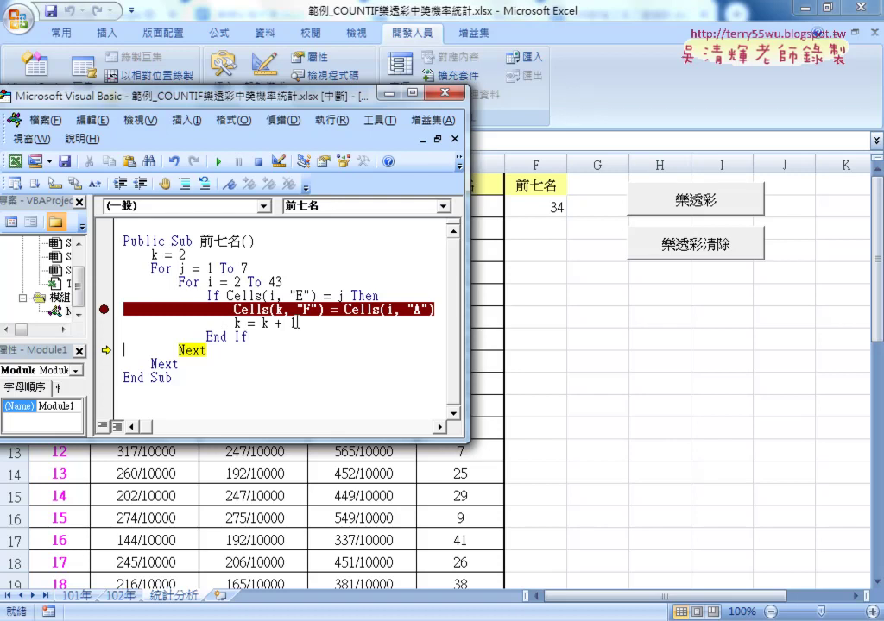
double_click(192, 350)
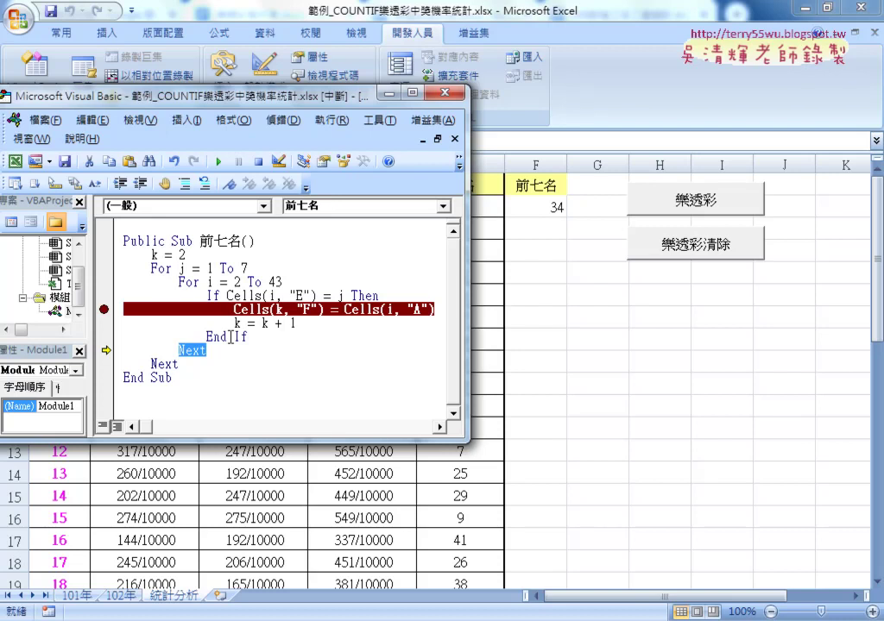
left_click(231, 336)
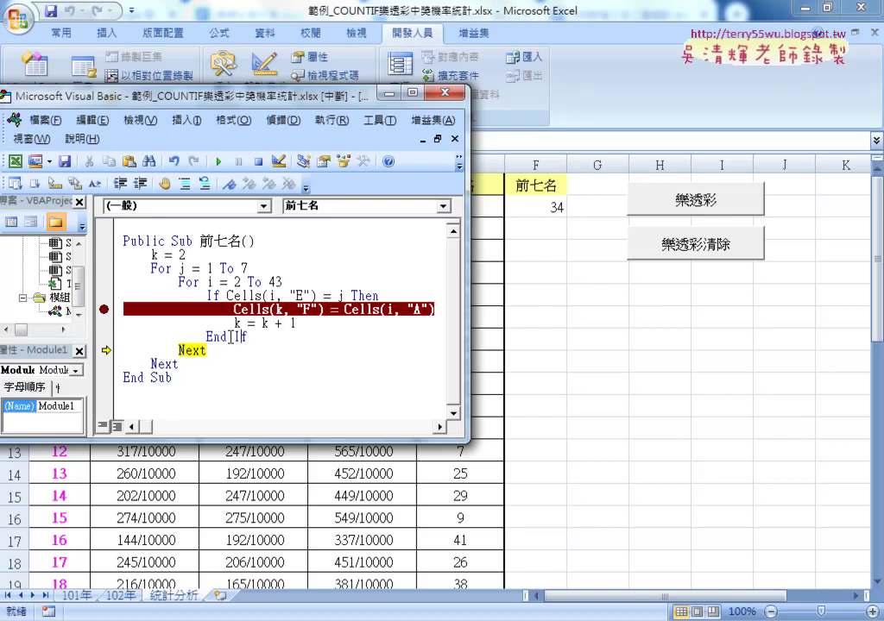
key("Up")
key("Return")
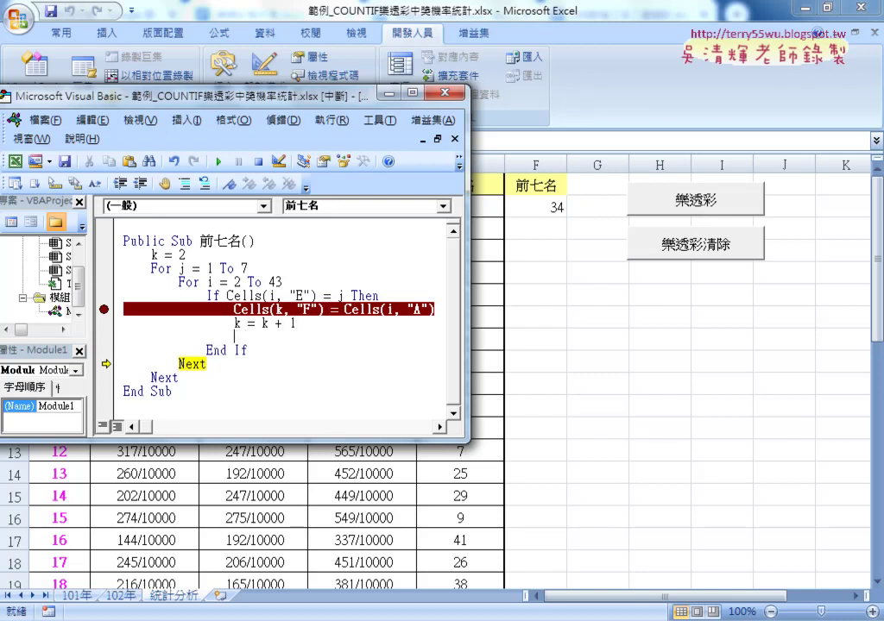
Type Exit For below k = k + 1 and step through the inner loop with F8
type("e")
type("xit")
type(" fo")
type("r")
key("Down")
left_click_drag(290, 336, 234, 339)
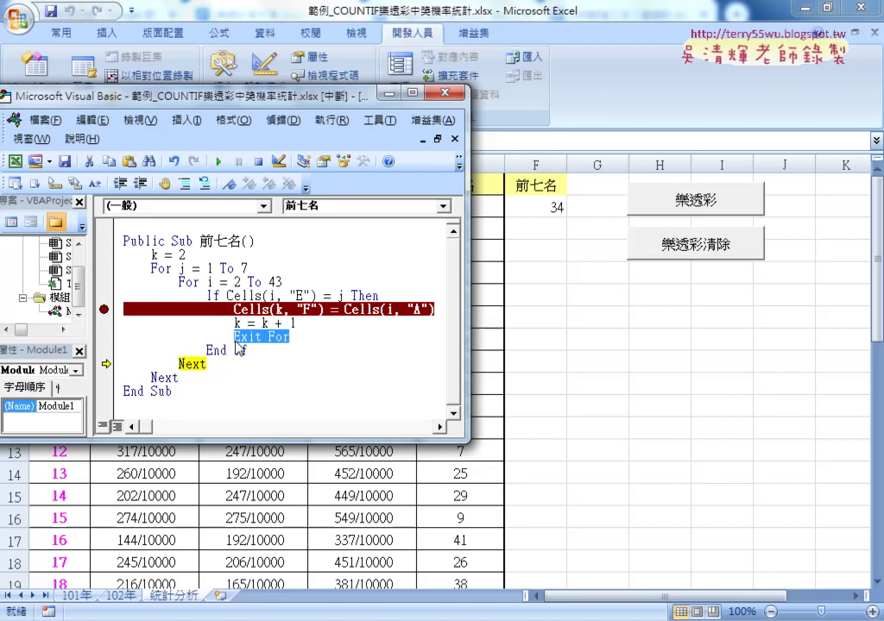
key("F8")
key("F8")
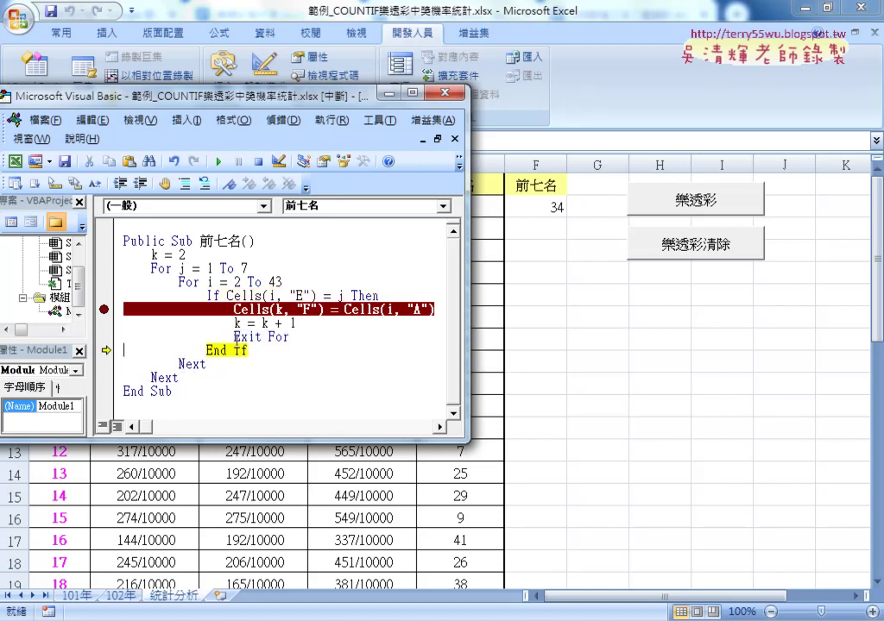
key("F8")
key("F8")
key("F8")
Step through writing 21 into F3 and Exit For, clear the breakpoint, and run to completion
left_click(218, 161)
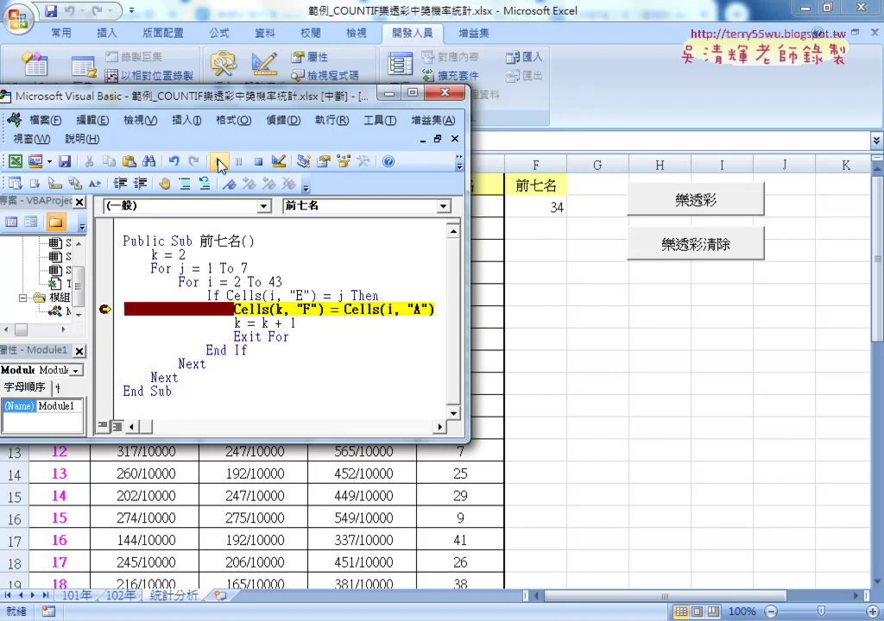
key("F8")
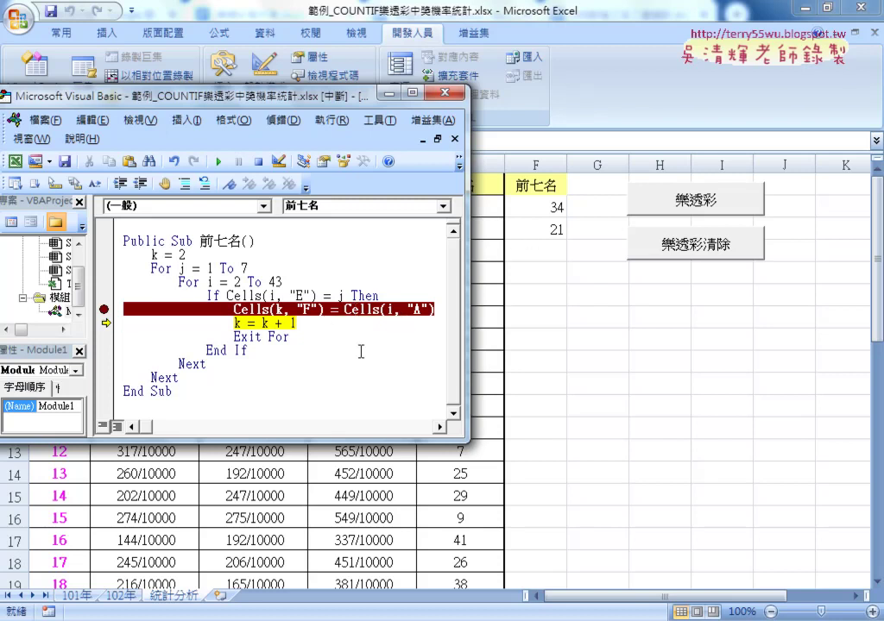
key("F8")
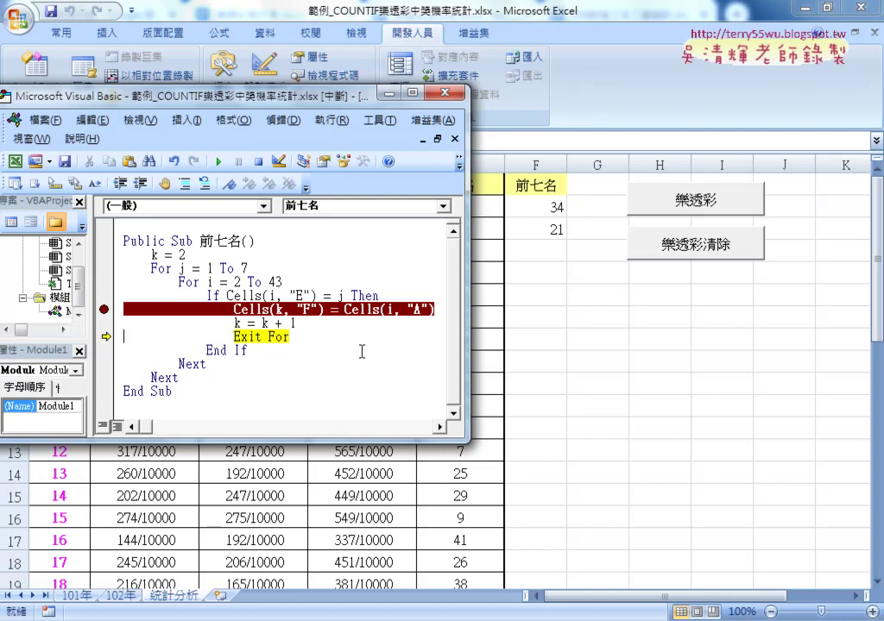
key("F8")
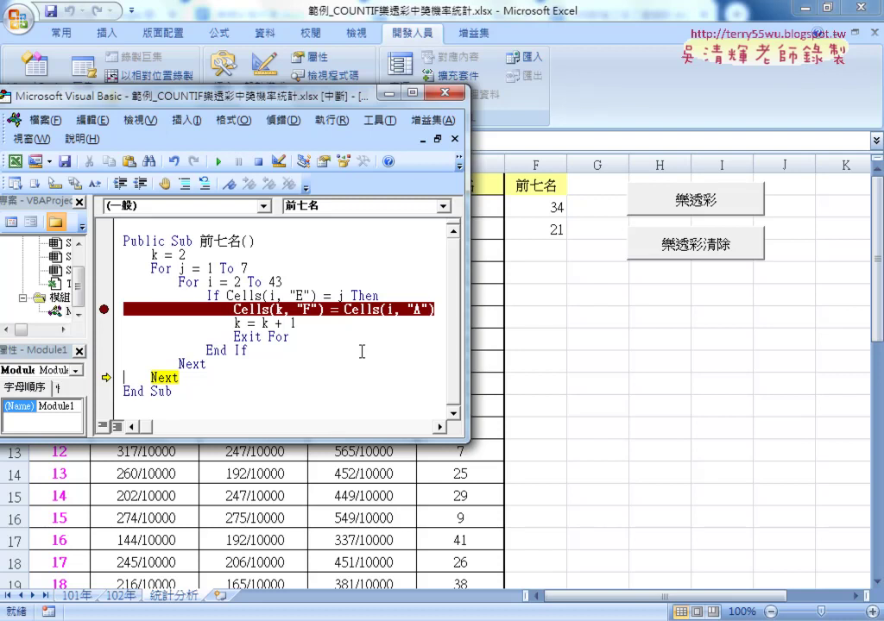
left_click_drag(295, 337, 233, 337)
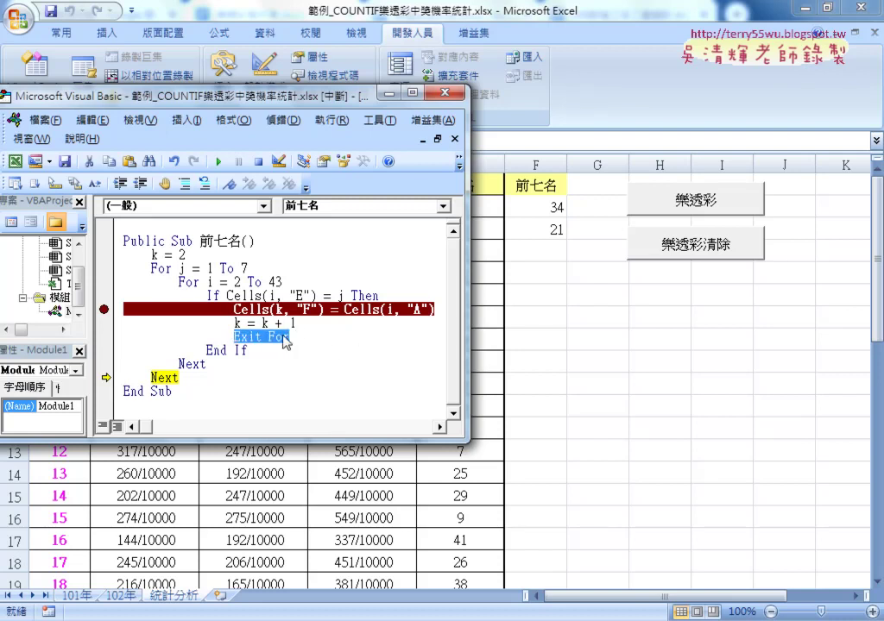
key("F8")
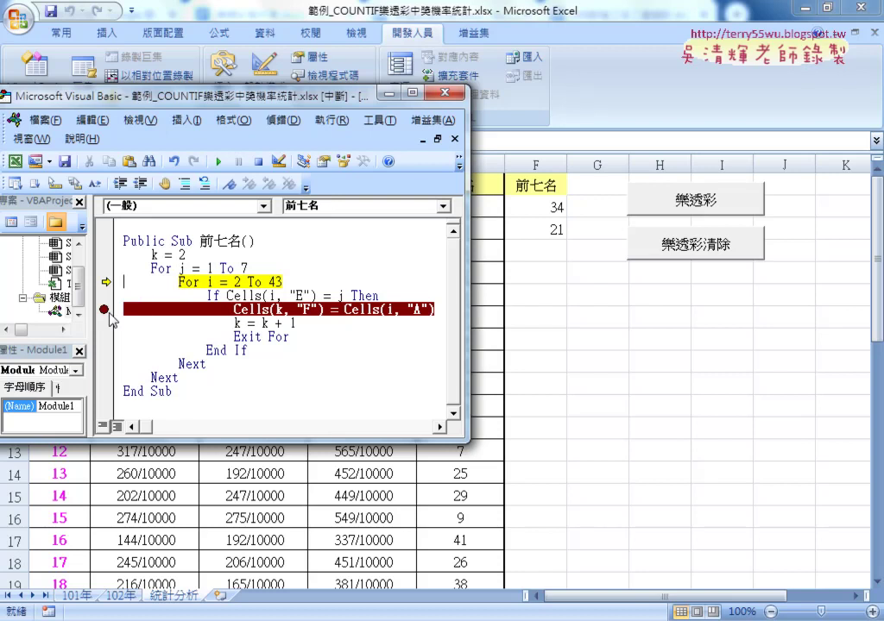
left_click(103, 309)
left_click(218, 161)
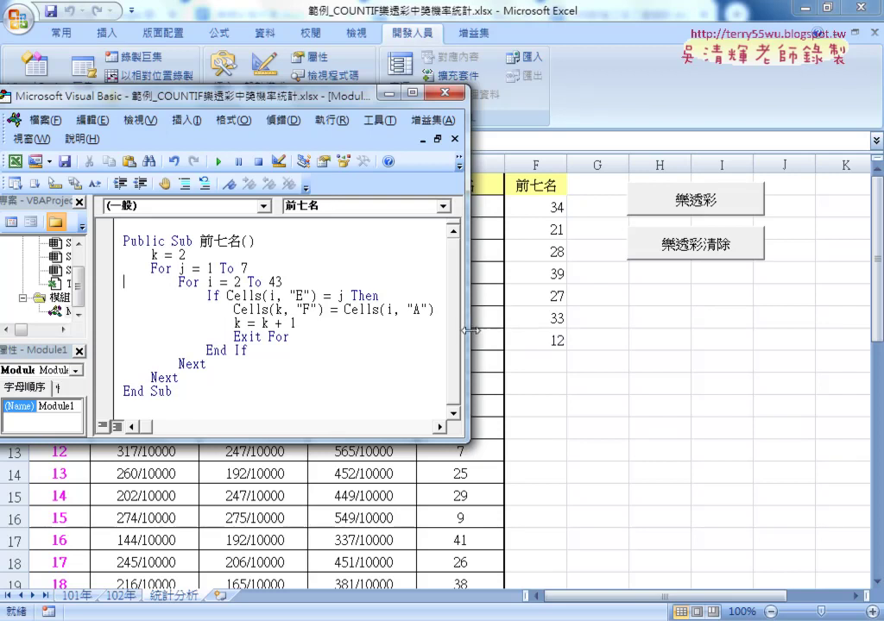
Widen the VBA editor and mark the If comparison with j and the For j = 1 To 7 header
left_click_drag(471, 330, 512, 329)
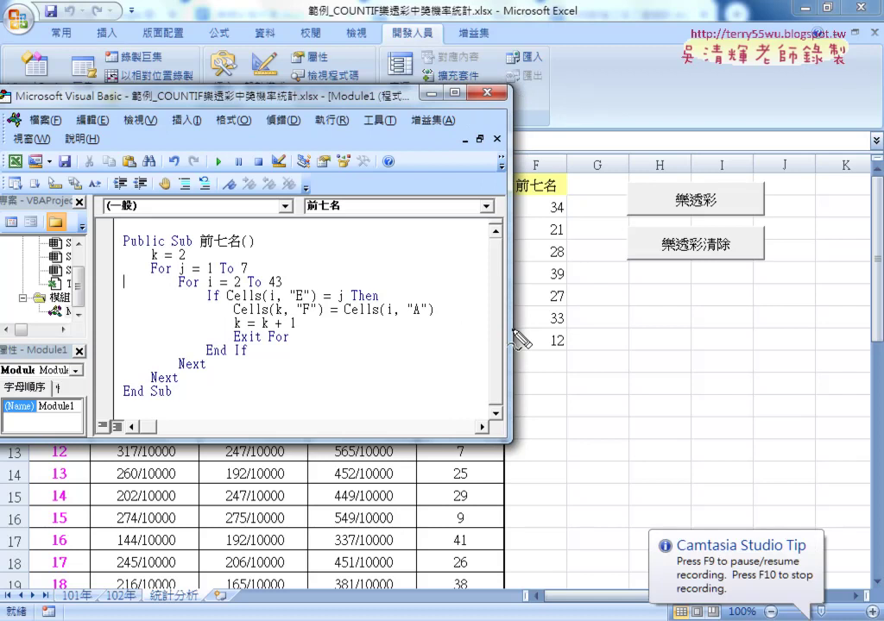
mouse_move(329, 304)
left_mouse_down()
mouse_move(348, 303)
mouse_move(349, 292)
left_mouse_up()
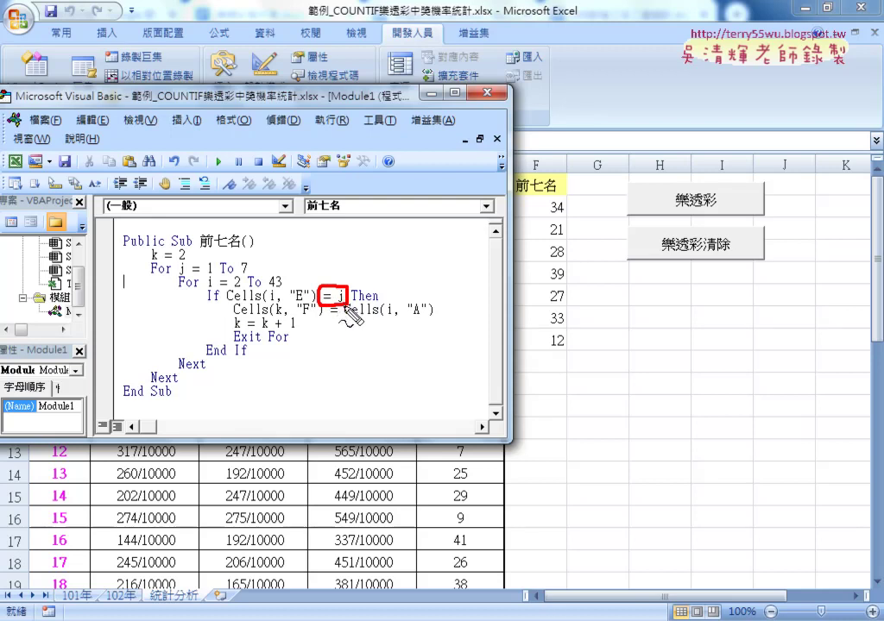
left_click_drag(250, 276, 151, 277)
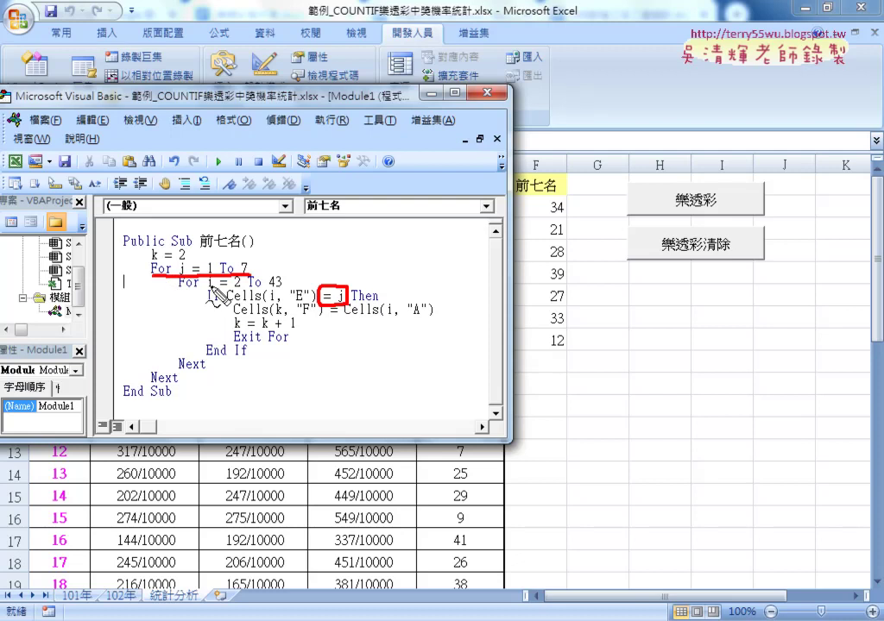
left_click_drag(201, 261, 256, 274)
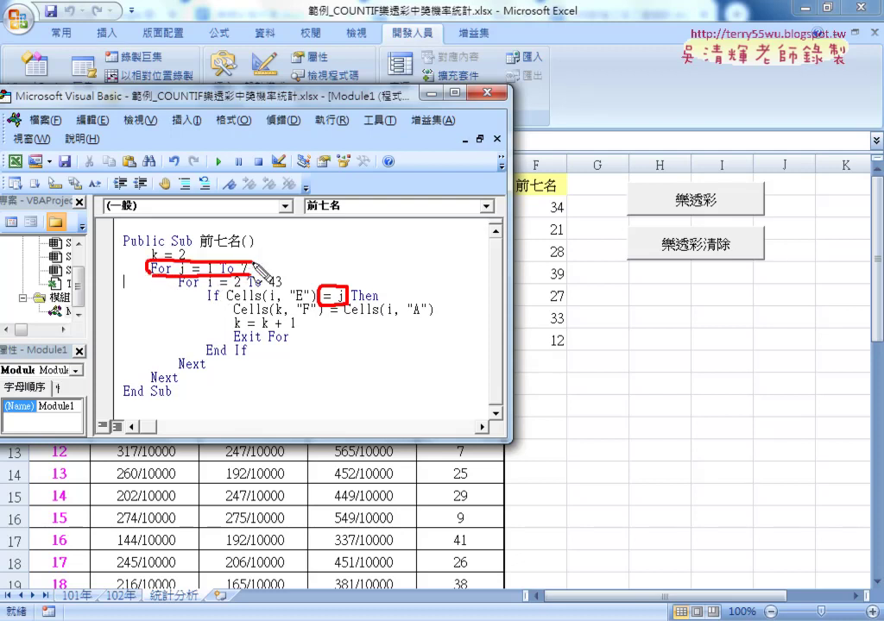
Box the outer loop's Next and the Exit For, then clear the marks and return to the worksheet
left_click_drag(185, 390, 182, 380)
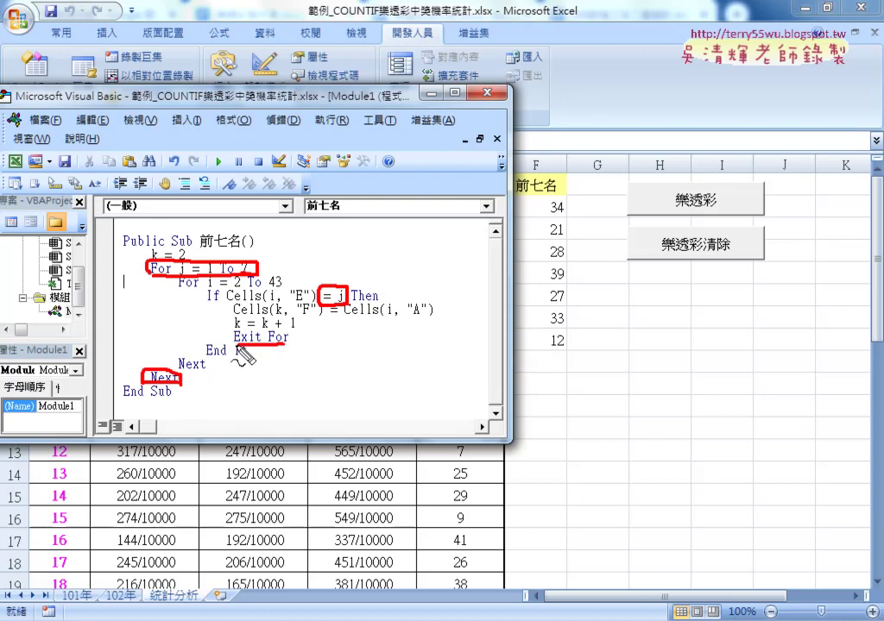
left_click_drag(234, 344, 294, 344)
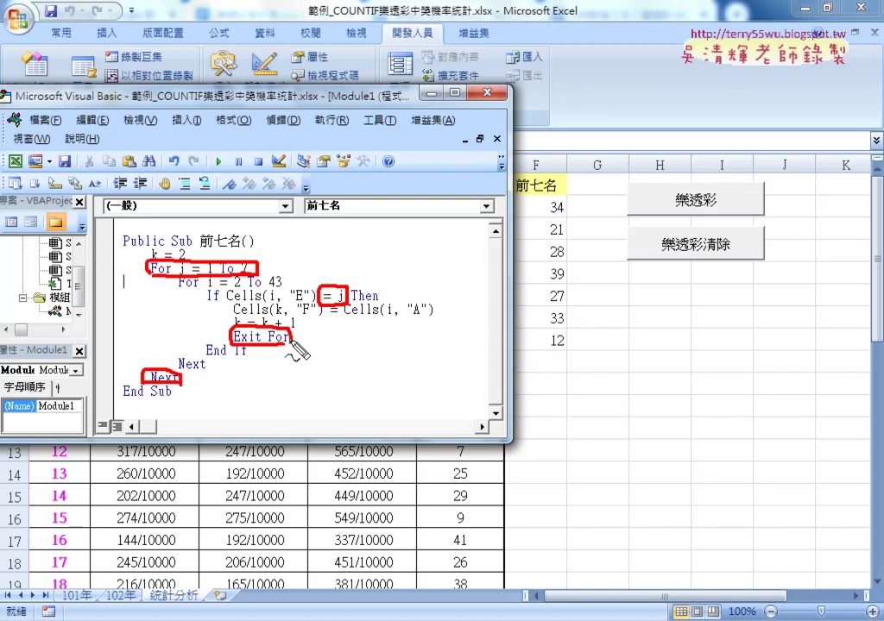
key("Escape")
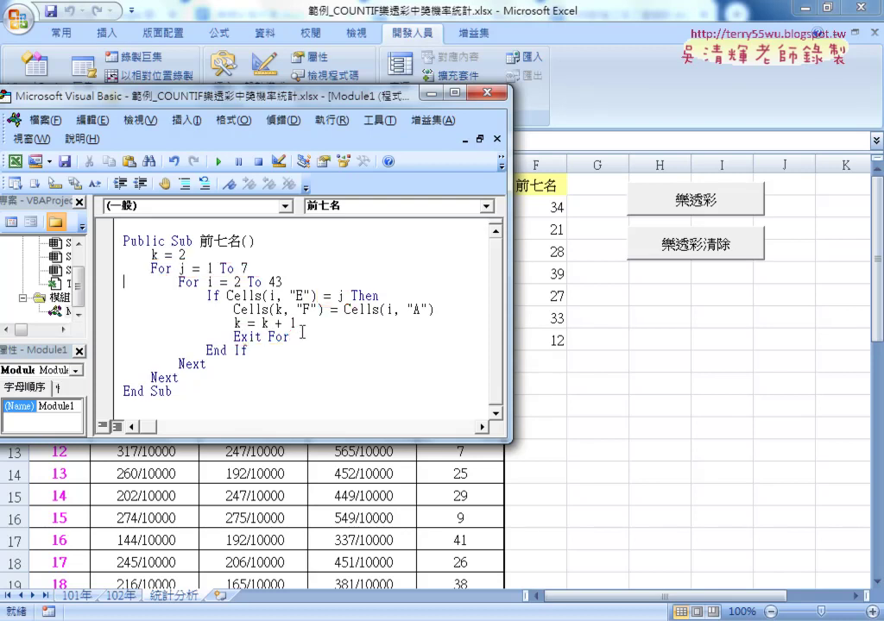
left_click(596, 339)
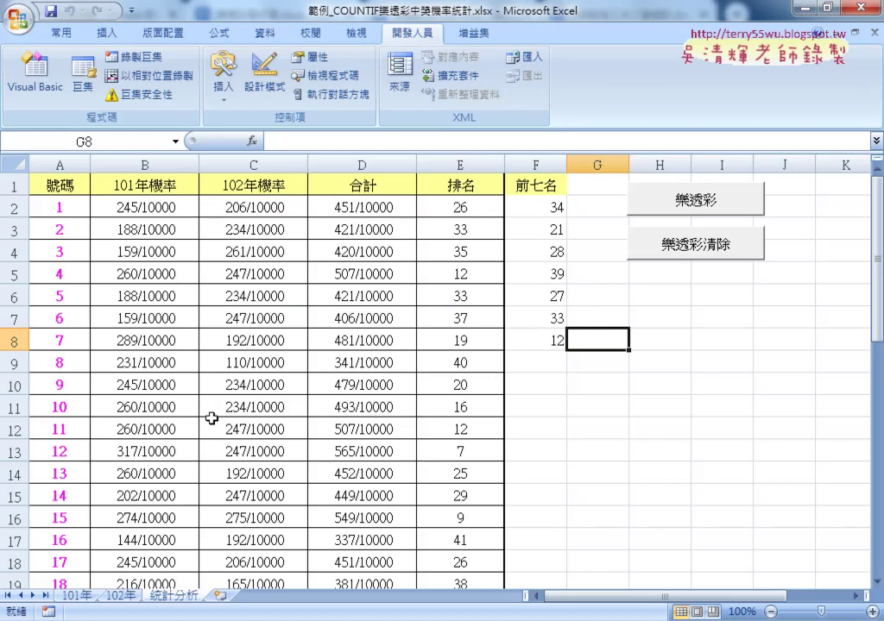
left_click(159, 163)
left_click_drag(159, 164, 451, 164)
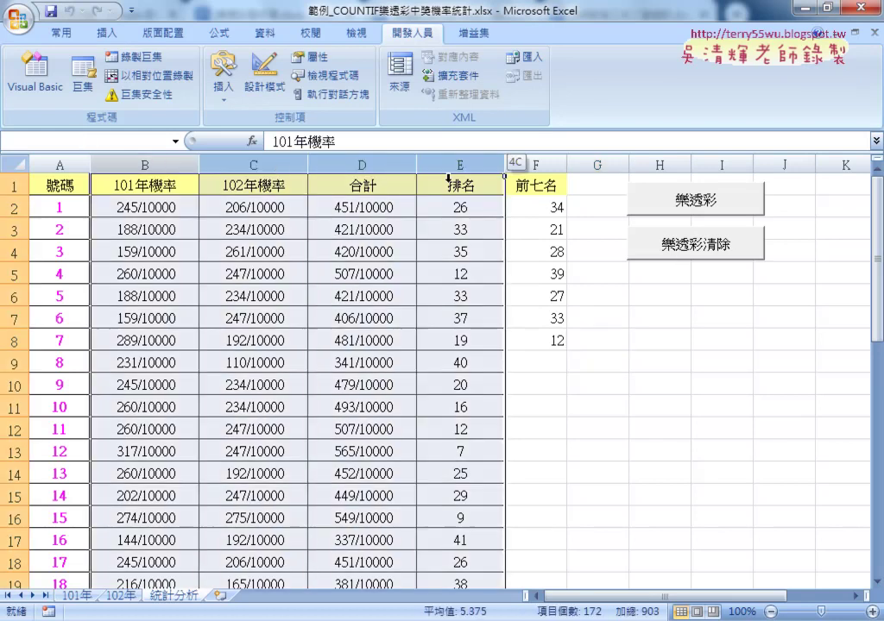
left_click(432, 226)
left_click(678, 246)
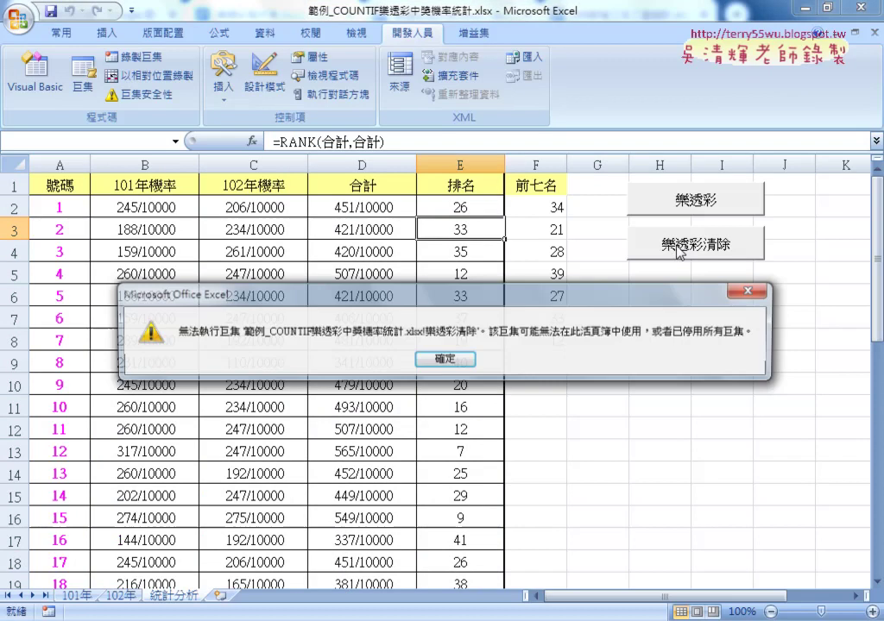
left_click(497, 362)
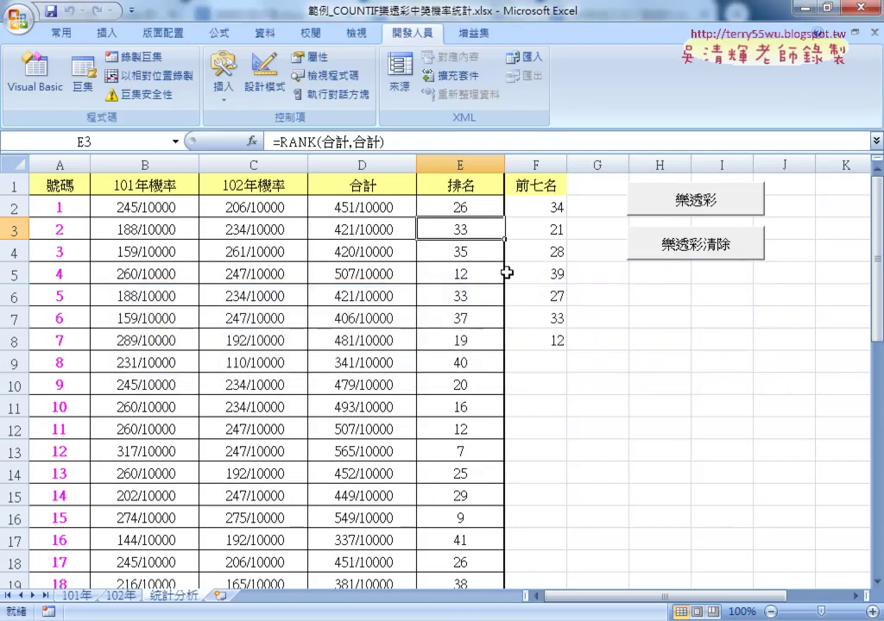
right_click(687, 251)
left_click(722, 393)
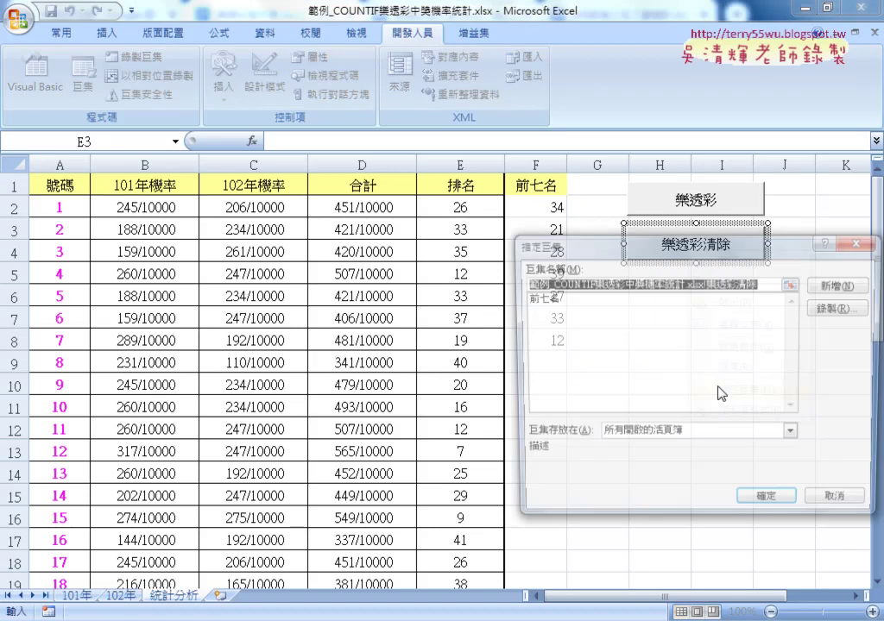
left_click(859, 241)
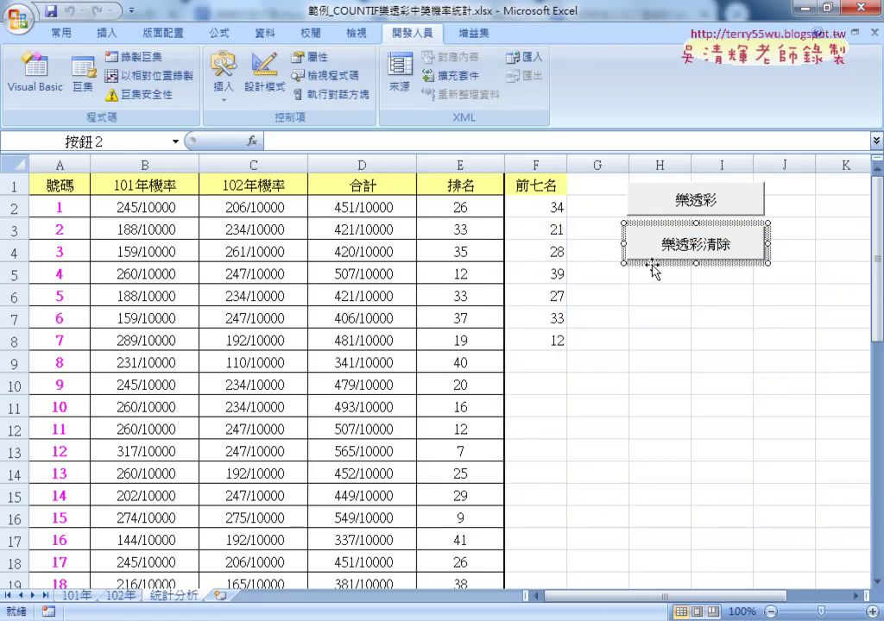
key("Escape")
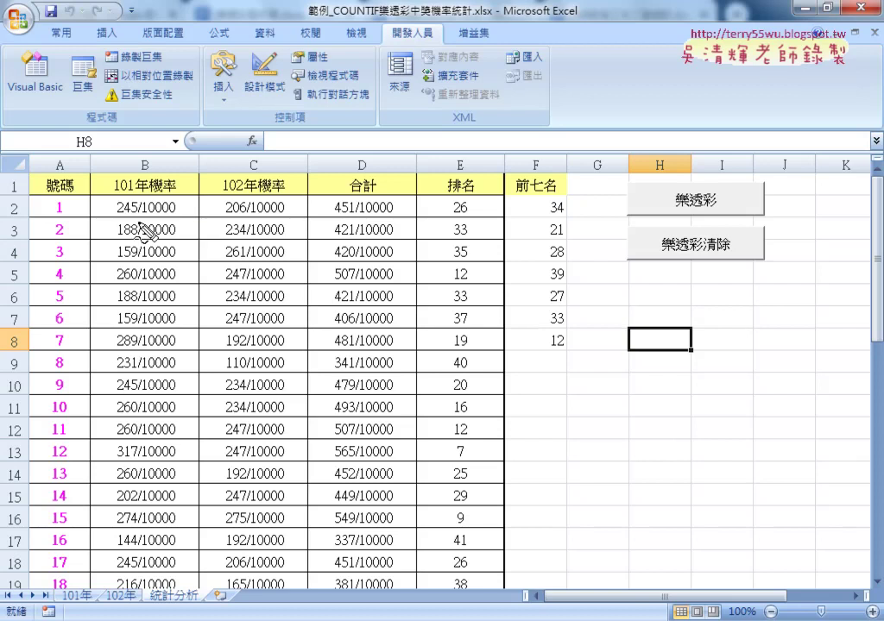
left_click_drag(136, 207, 346, 451)
left_click_drag(197, 410, 340, 296)
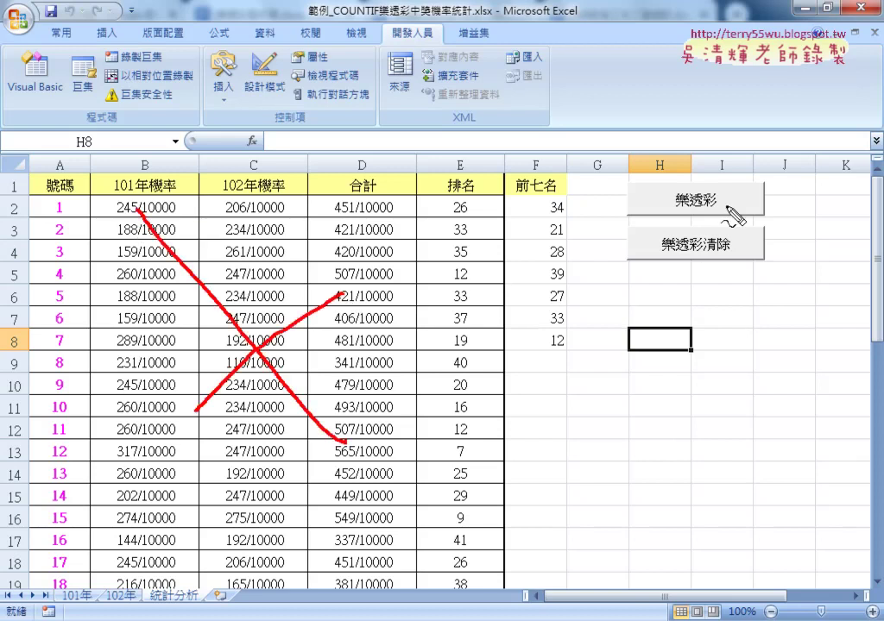
left_click_drag(695, 183, 725, 204)
left_click_drag(409, 280, 414, 321)
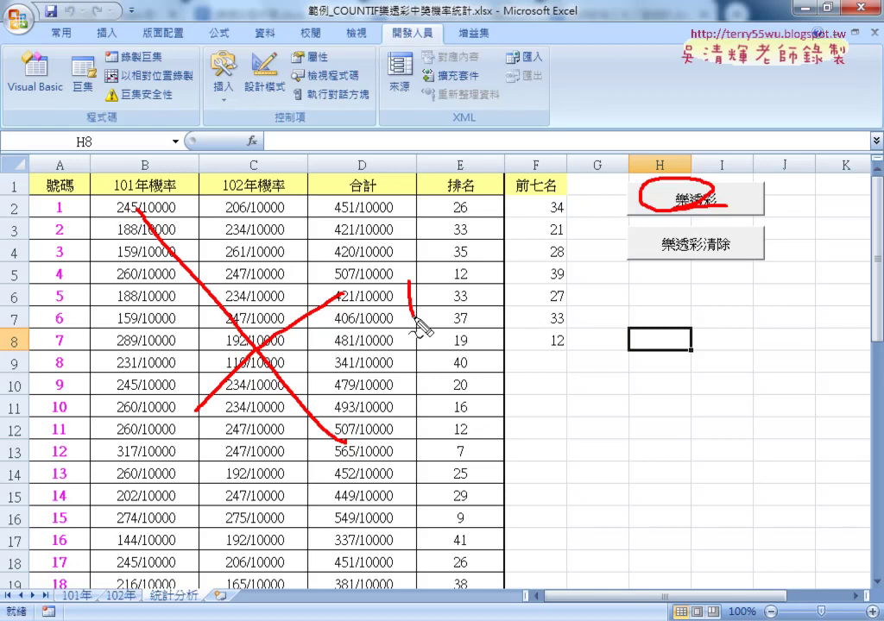